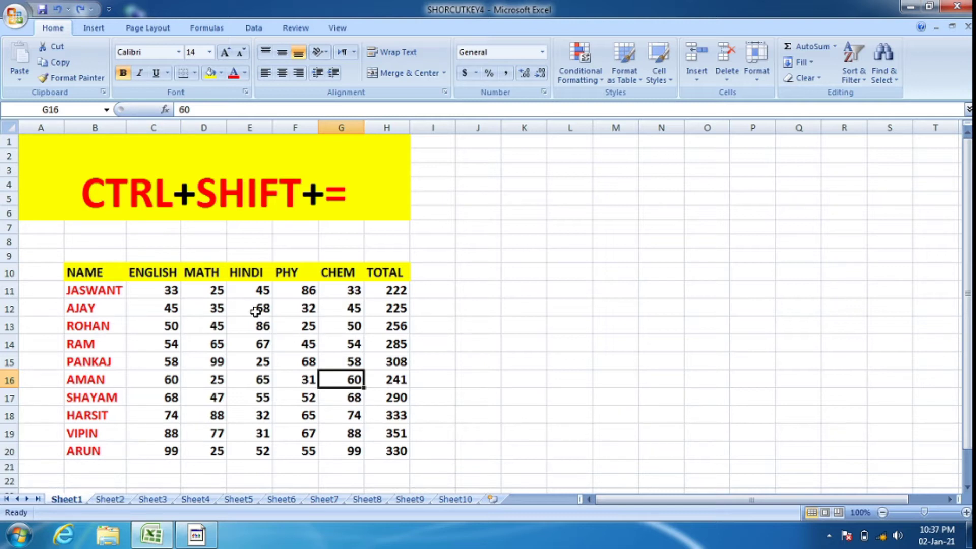
Insert a blank column before PHY on Sheet1 with Ctrl+Shift+plus.
left_click_drag(164, 278, 344, 335)
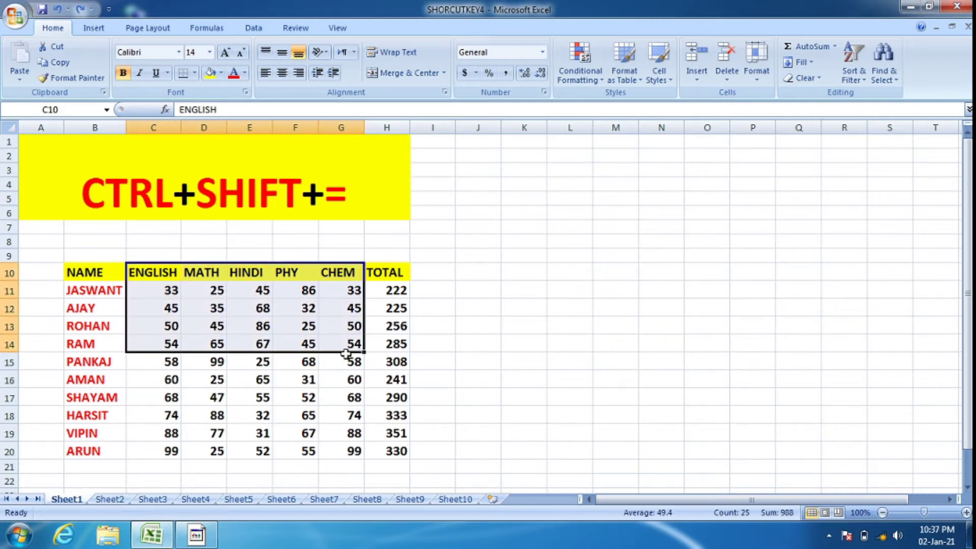
left_click(343, 367)
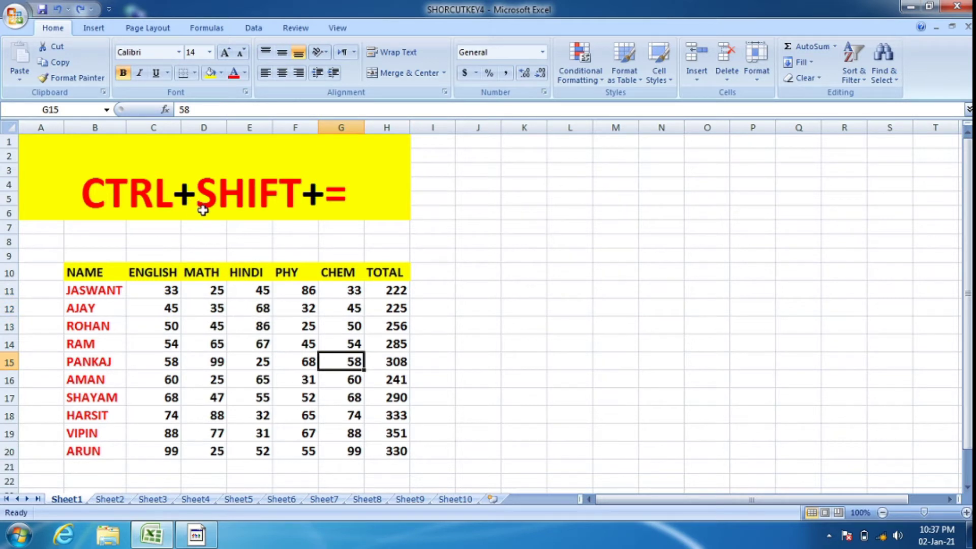
left_click(203, 308)
mouse_move(81, 273)
left_mouse_down()
mouse_move(323, 356)
mouse_move(394, 451)
left_mouse_up()
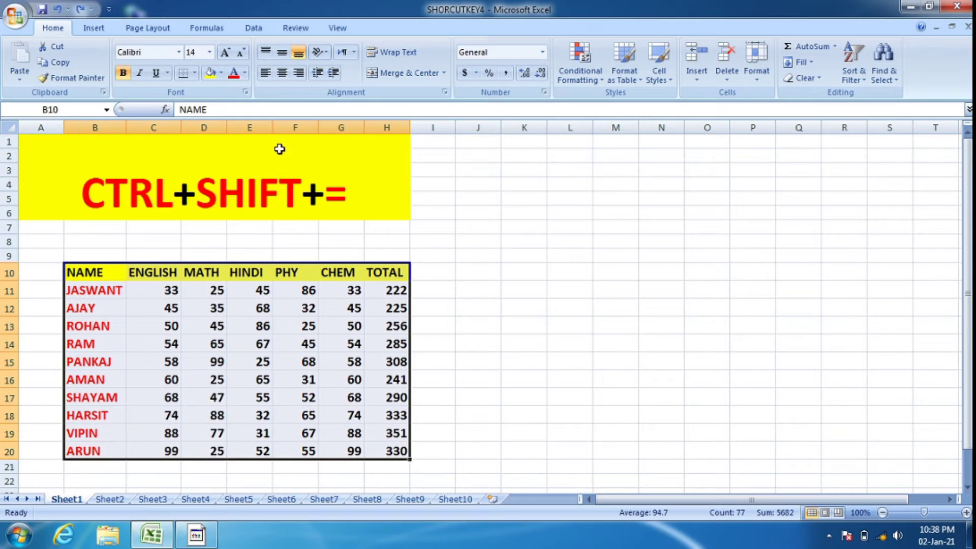
left_click(278, 126)
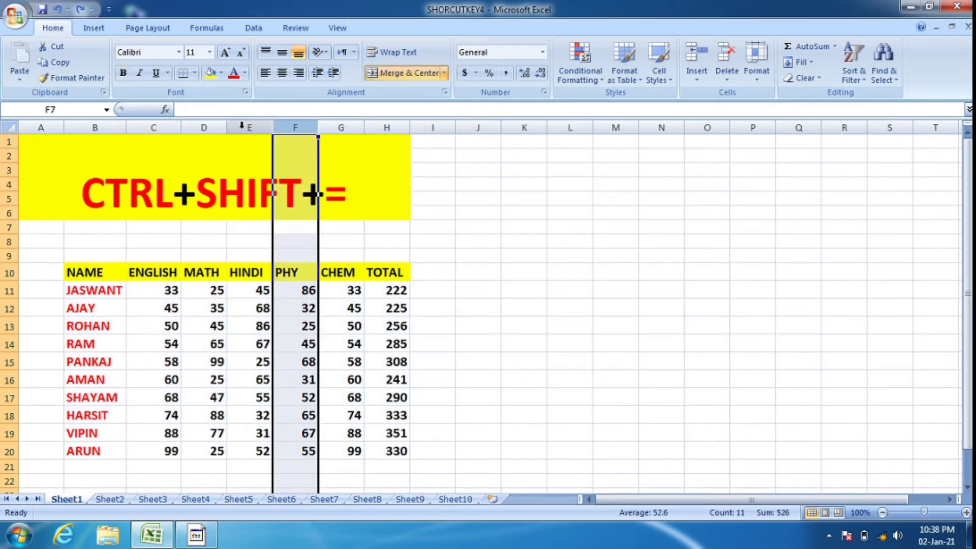
key("Left")
key("ctrl+space")
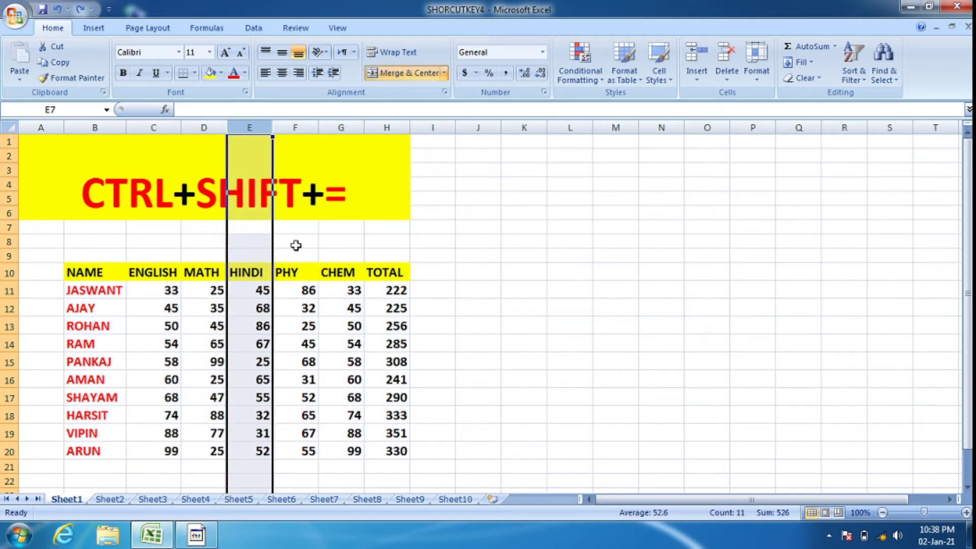
key("Right")
key("ctrl+space")
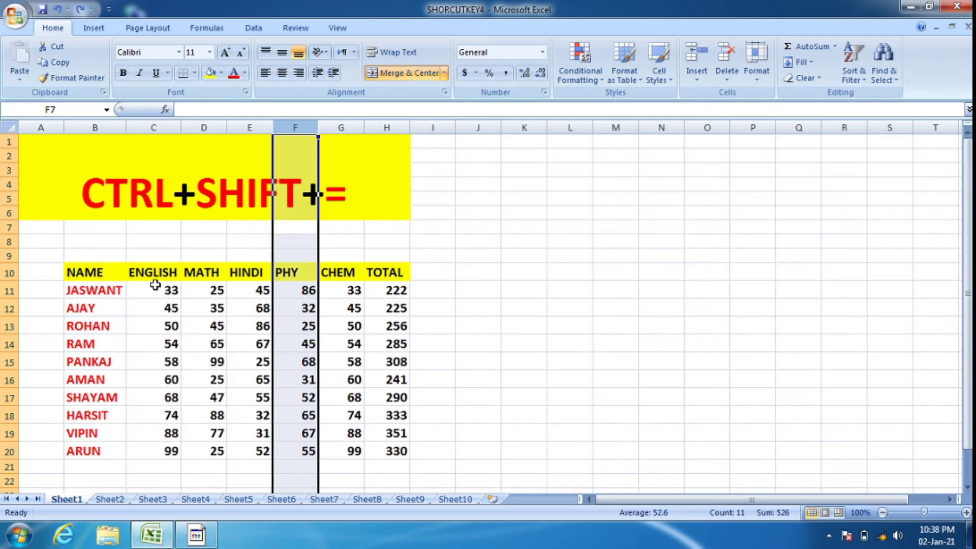
key("ctrl+shift+plus")
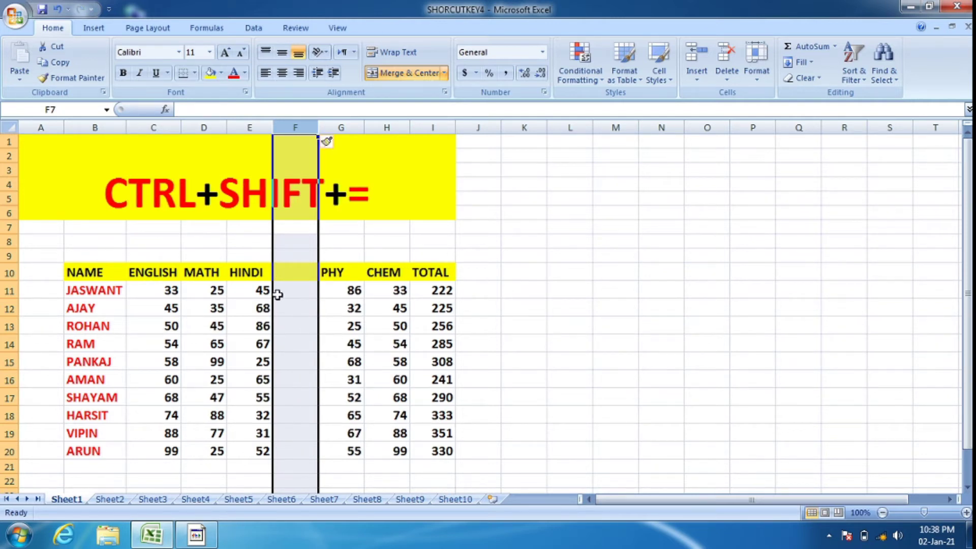
Insert a second blank column before PHY, then move to Sheet2.
left_click(346, 277)
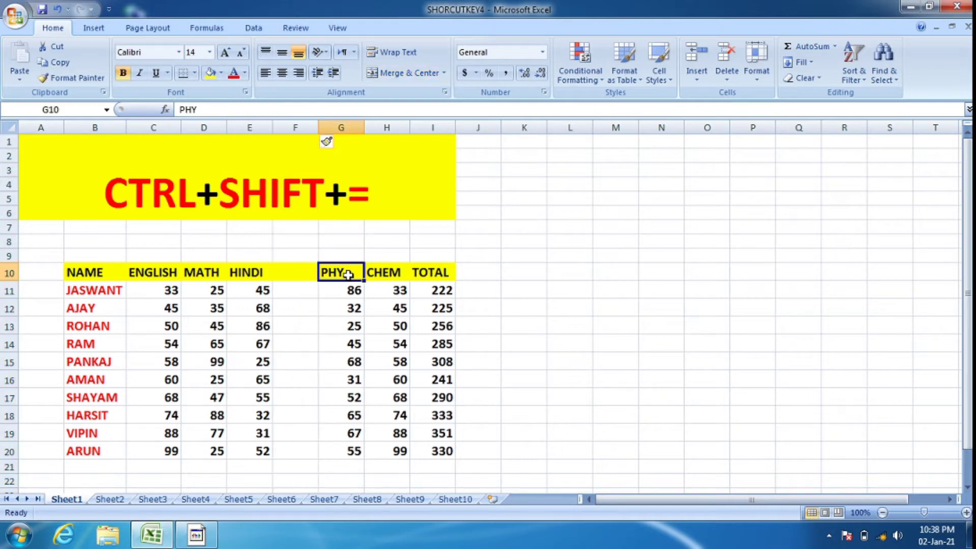
left_click(351, 125)
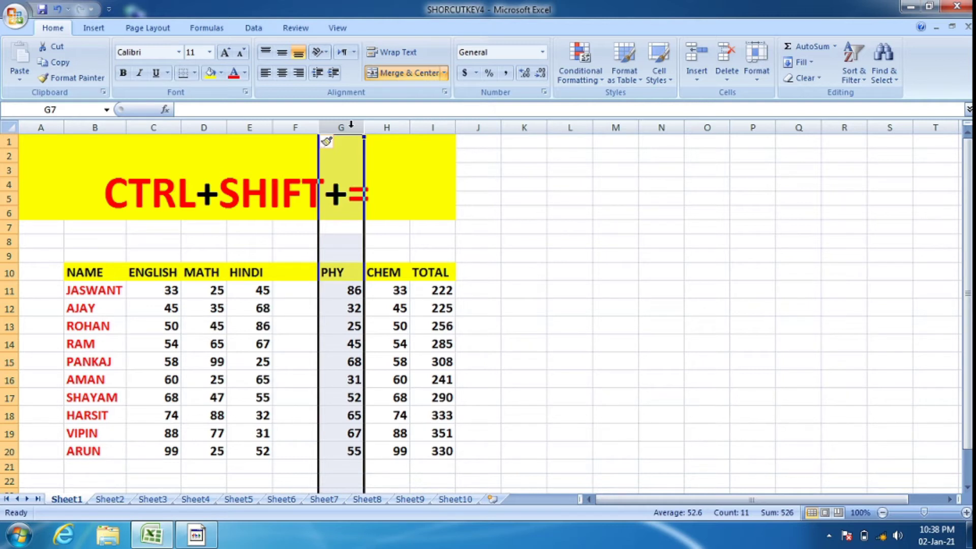
key("ctrl+shift+equal")
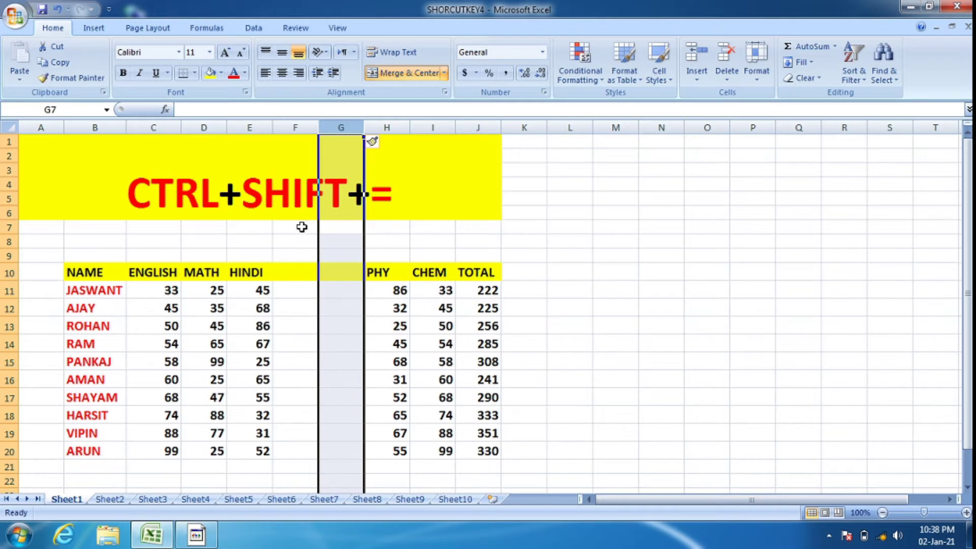
left_click(123, 501)
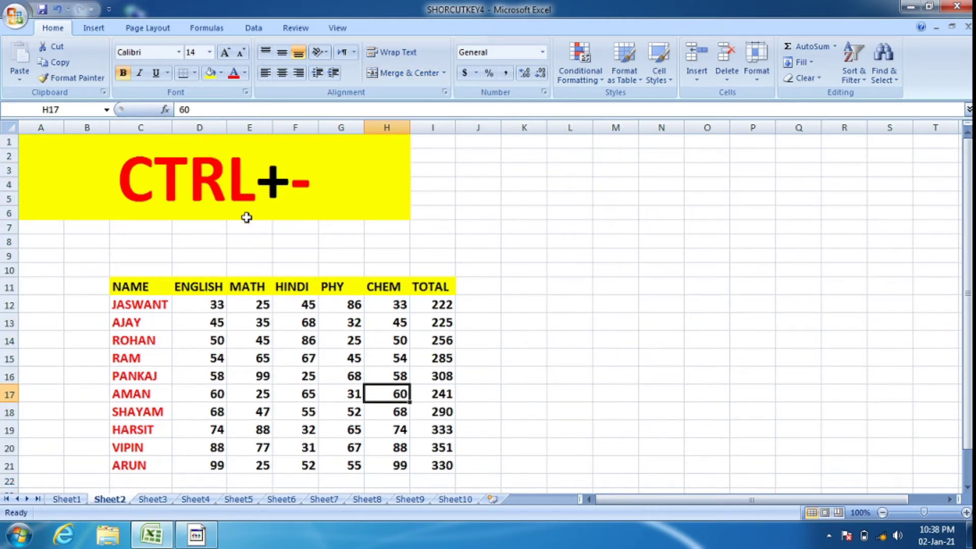
Delete the HINDI column from Sheet2's marks table with Ctrl+-.
left_click_drag(141, 292, 425, 453)
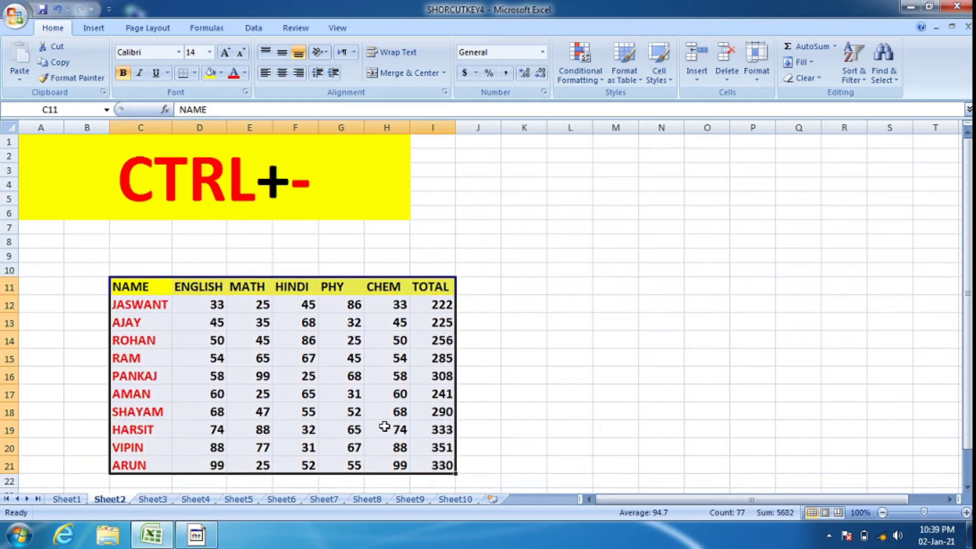
left_click(353, 127)
left_click(389, 126)
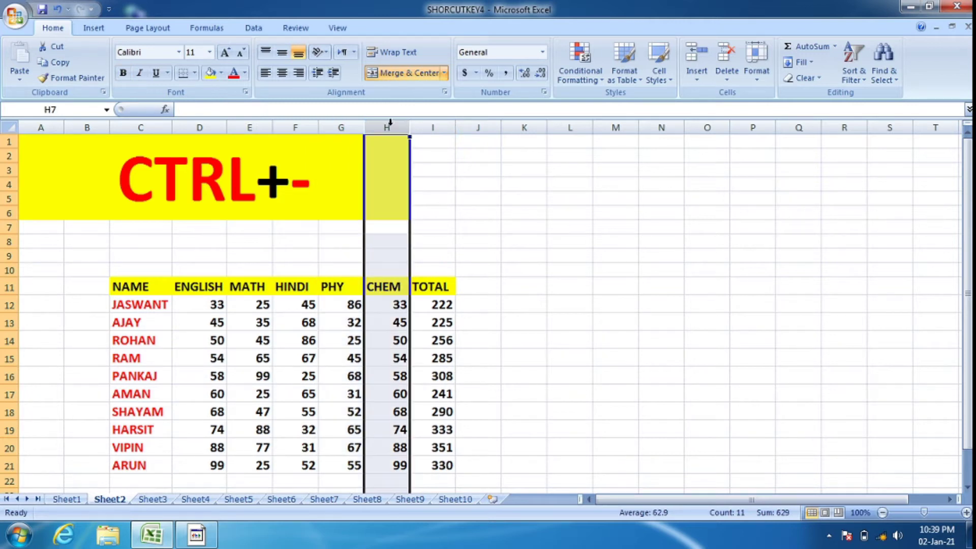
left_click(296, 127)
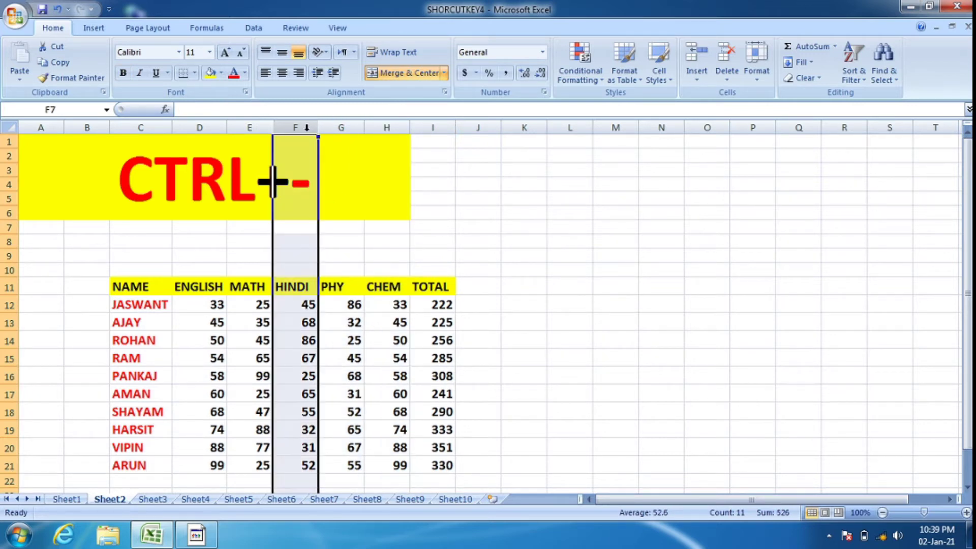
left_click(352, 126)
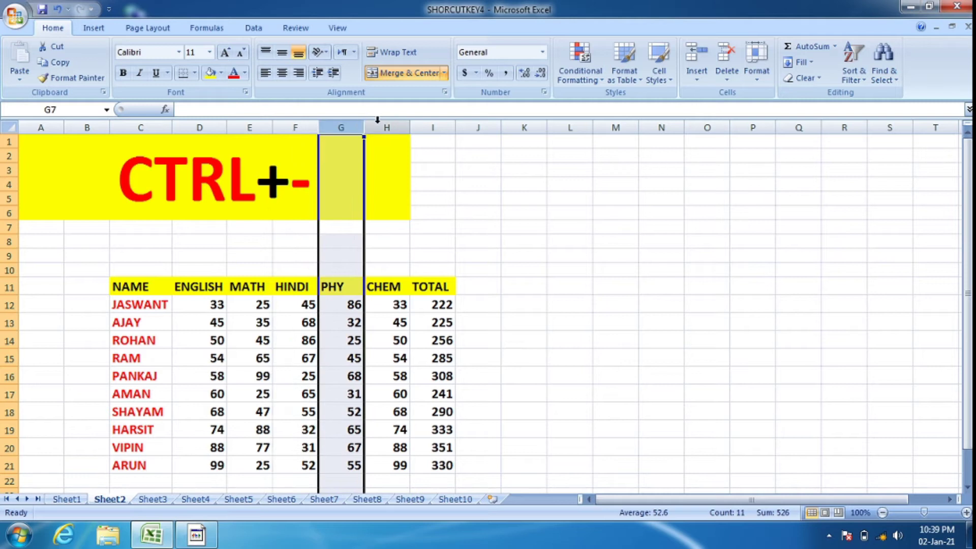
left_click(388, 127)
left_click(299, 128)
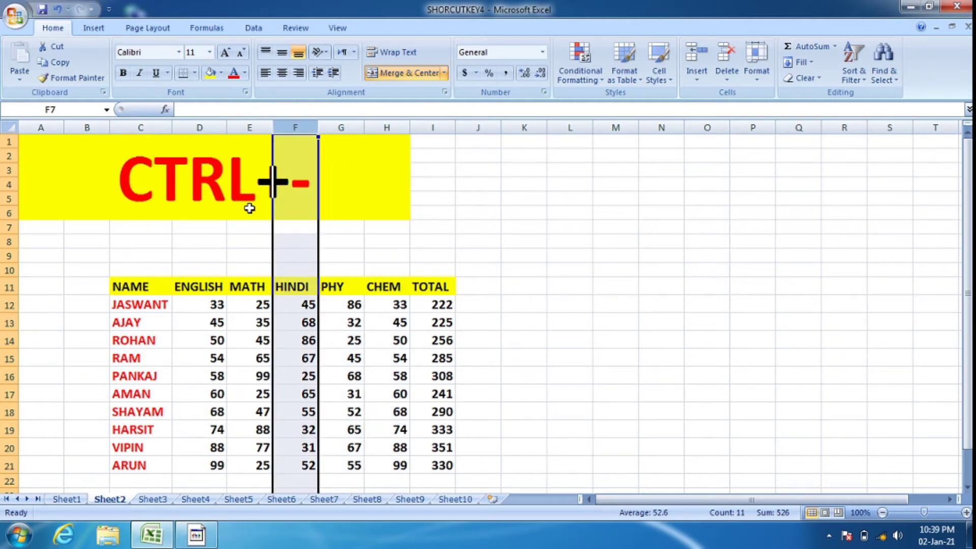
key("ctrl+minus")
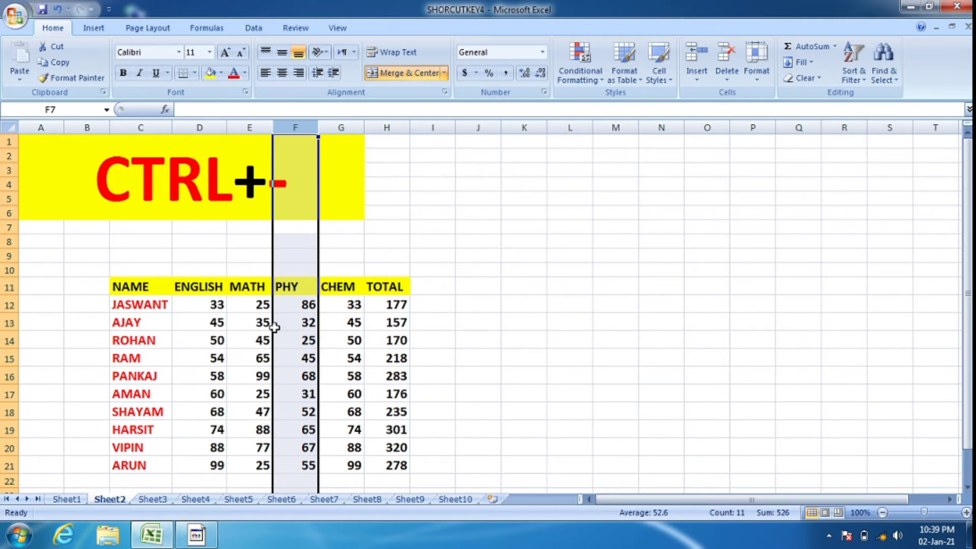
Delete the PHY column as well, then go to Sheet3.
key("ctrl+minus")
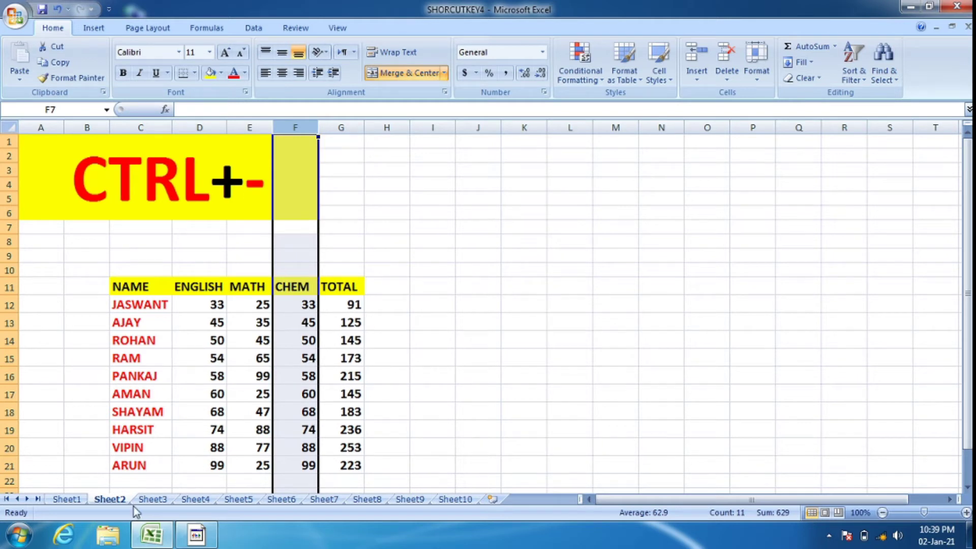
left_click(153, 499)
scroll(218, 355, "up", 3)
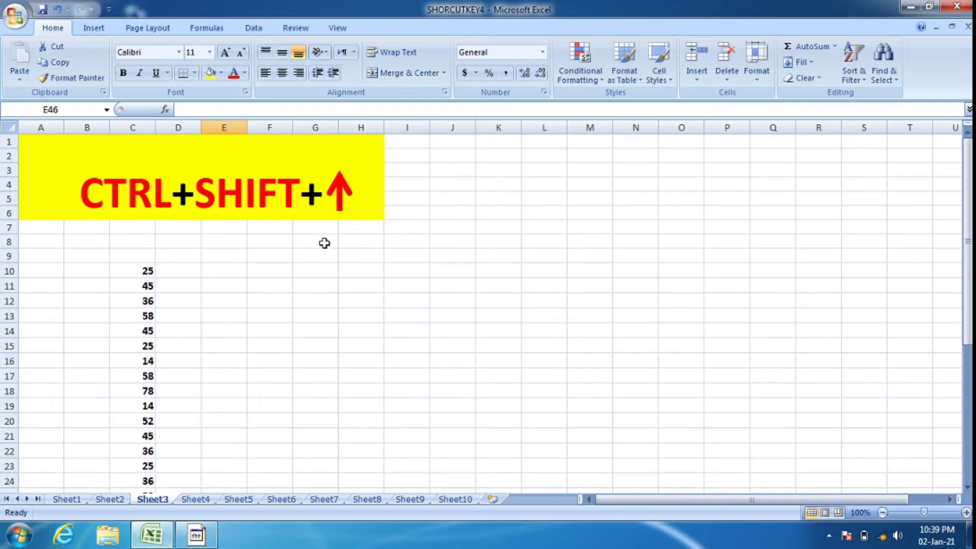
Start a =SUM( formula in cell C38 below the number list.
scroll(244, 301, "down", 1)
scroll(216, 307, "down", 1)
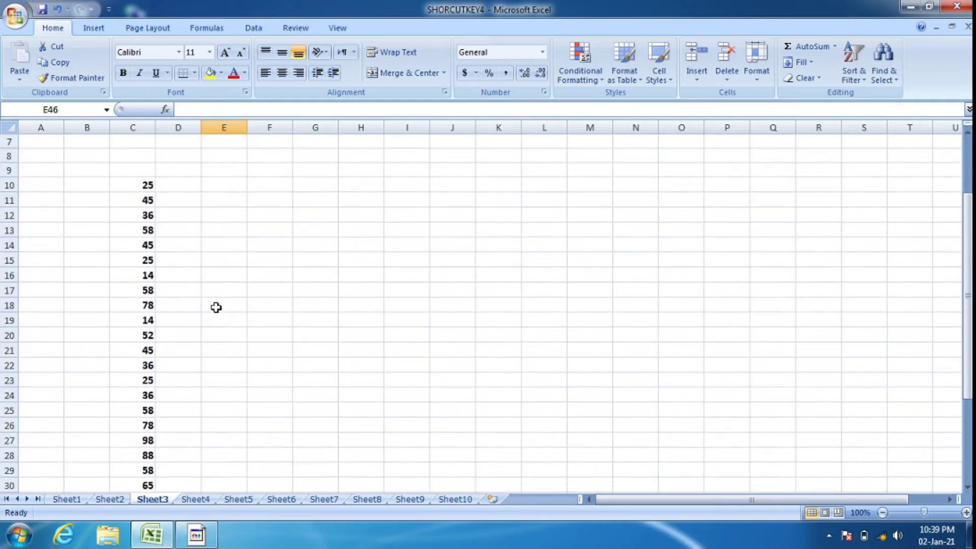
scroll(216, 307, "down", 1)
scroll(215, 309, "down", 1)
scroll(215, 309, "down", 3)
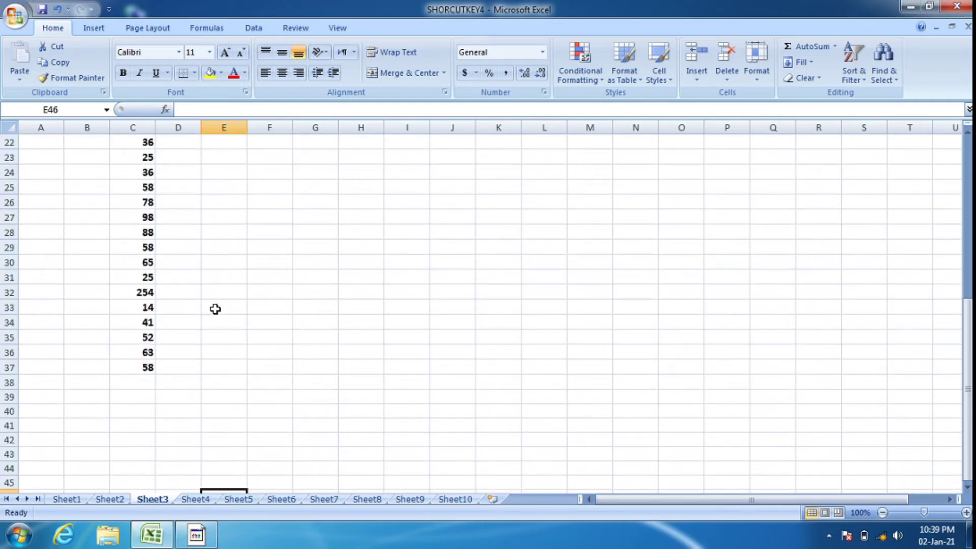
left_click(150, 383)
scroll(148, 368, "up", 4)
scroll(144, 282, "up", 3)
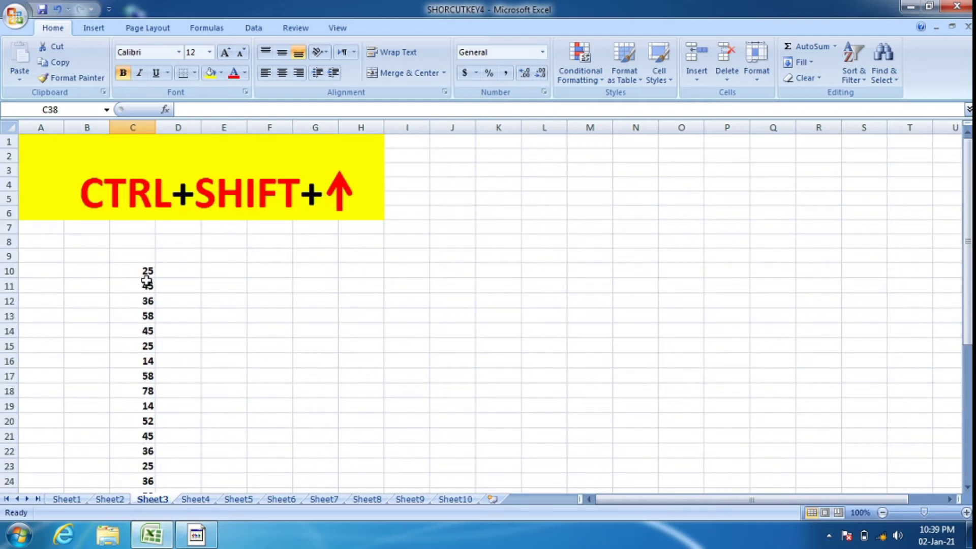
scroll(175, 328, "down", 5)
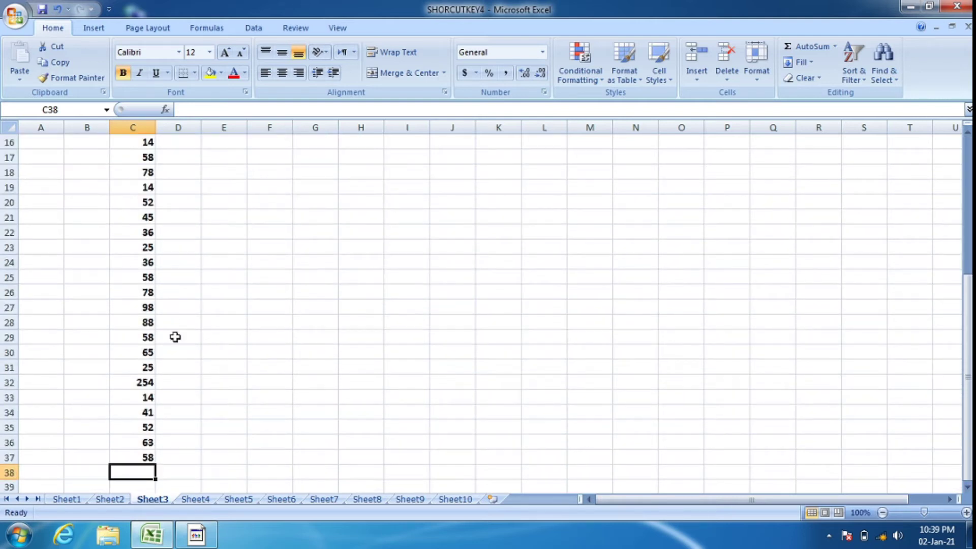
scroll(198, 437, "down", 2)
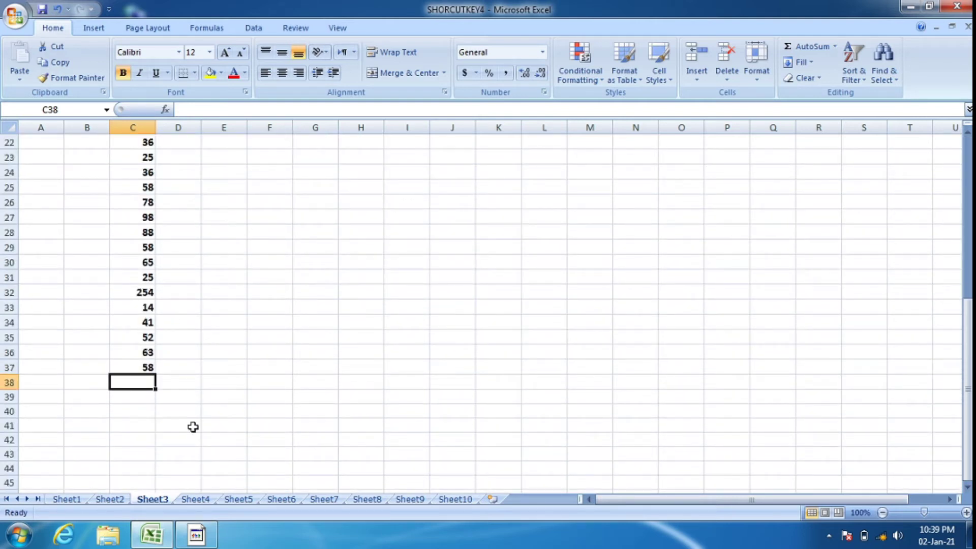
type("=SUM")
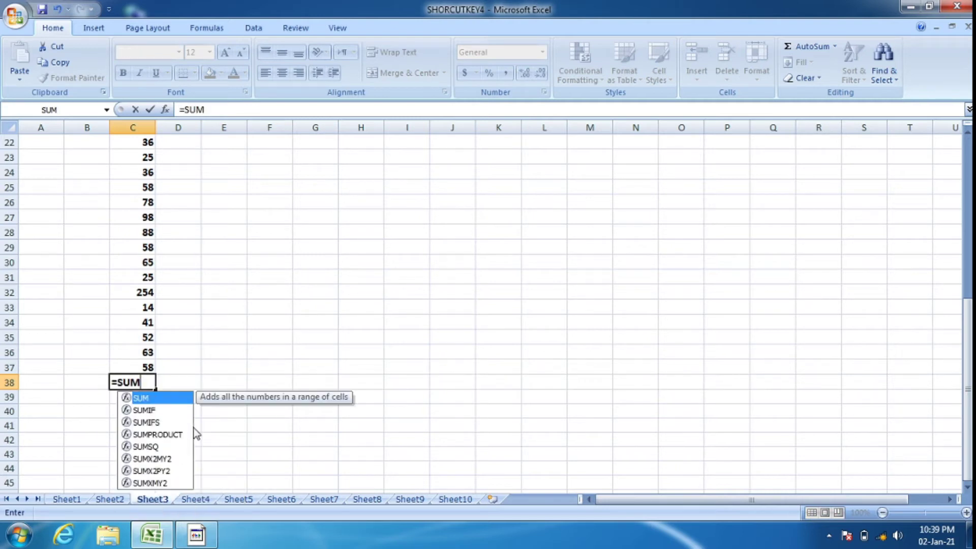
type("(")
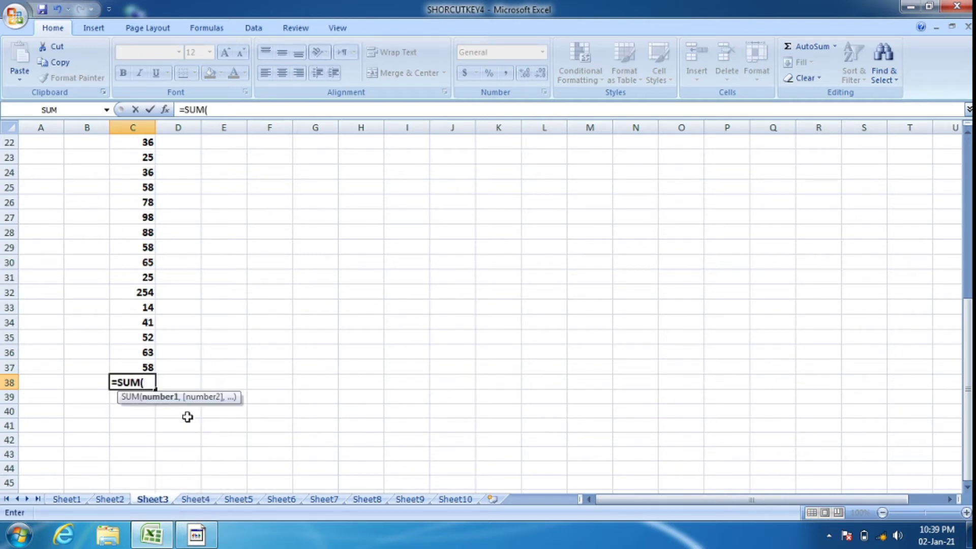
scroll(174, 355, "up", 4)
scroll(173, 355, "up", 3)
scroll(174, 354, "down", 4)
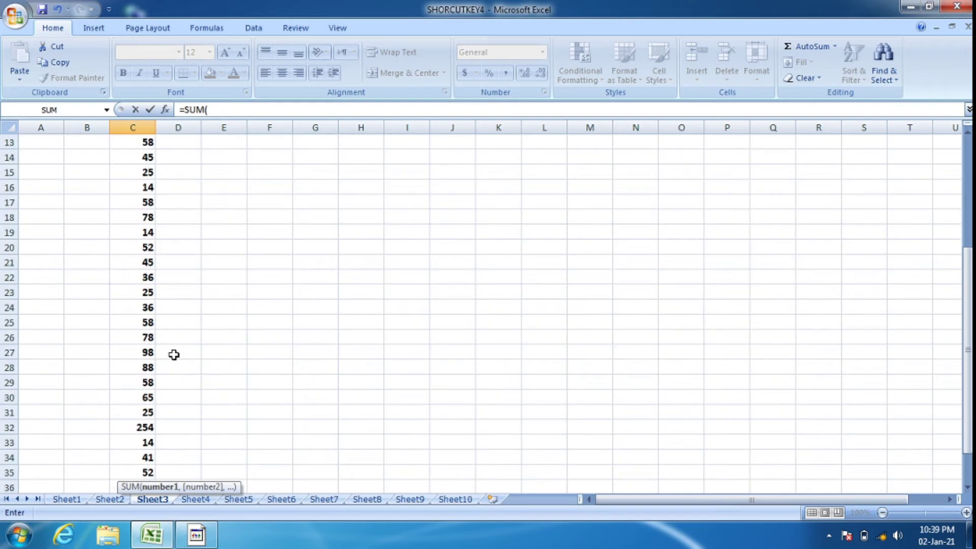
scroll(174, 354, "down", 3)
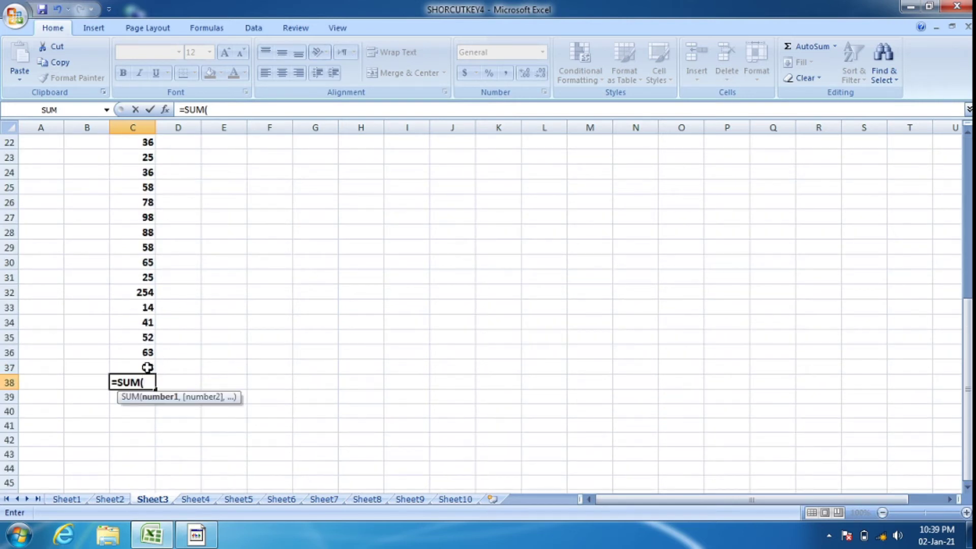
scroll(172, 349, "up", 7)
scroll(172, 350, "down", 6)
scroll(157, 323, "up", 2)
scroll(157, 322, "up", 4)
scroll(157, 323, "down", 7)
scroll(156, 323, "down", 2)
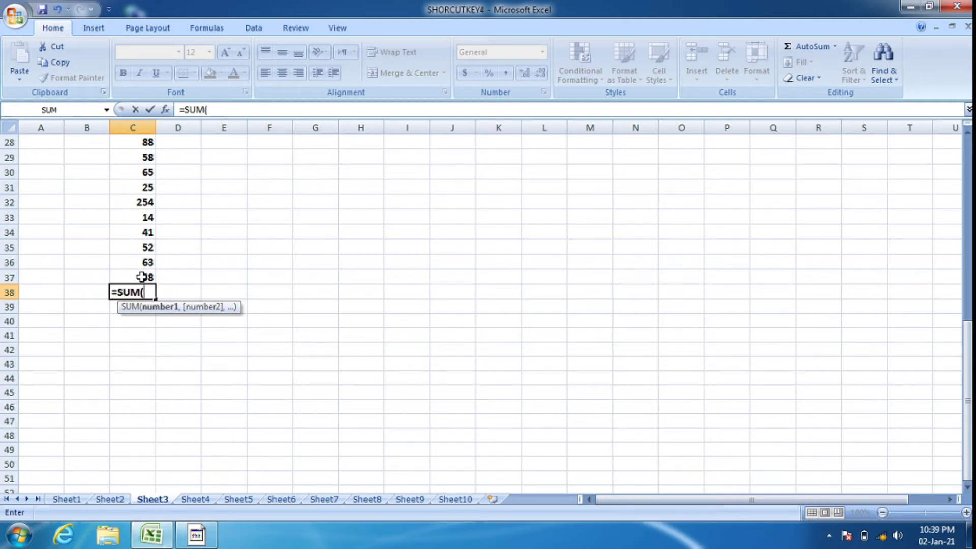
Complete it as =SUM(C10:C37) using Ctrl+Shift+Up, giving the total 1566.
left_click(141, 277)
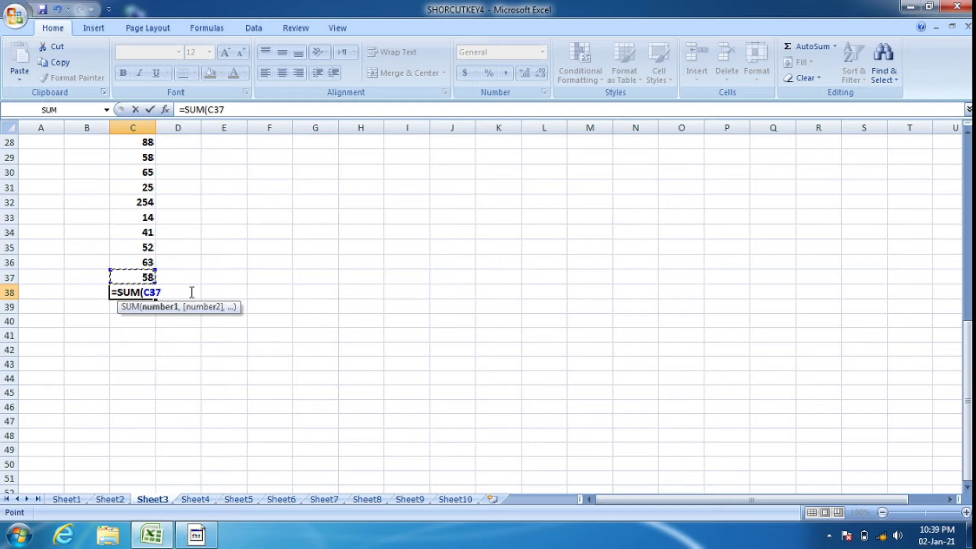
scroll(189, 290, "up", 5)
scroll(189, 289, "up", 4)
scroll(213, 289, "down", 7)
scroll(213, 288, "down", 3)
scroll(212, 289, "up", 2)
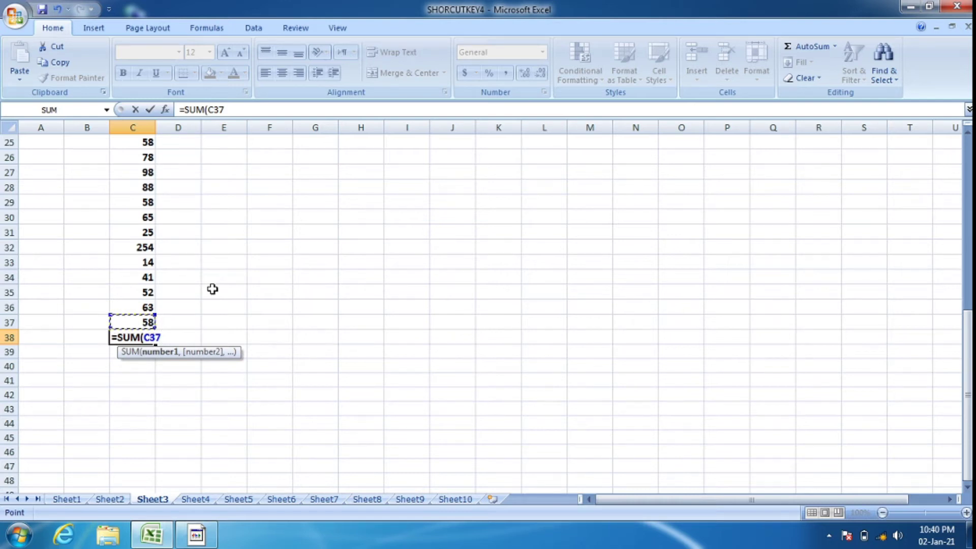
key("ctrl+shift+Up")
scroll(212, 289, "up", 3)
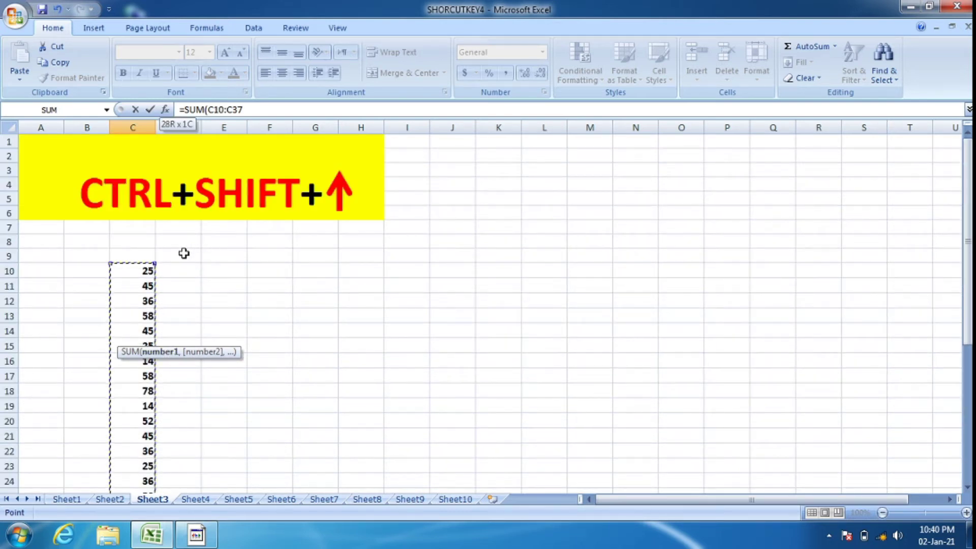
scroll(185, 322, "down", 4)
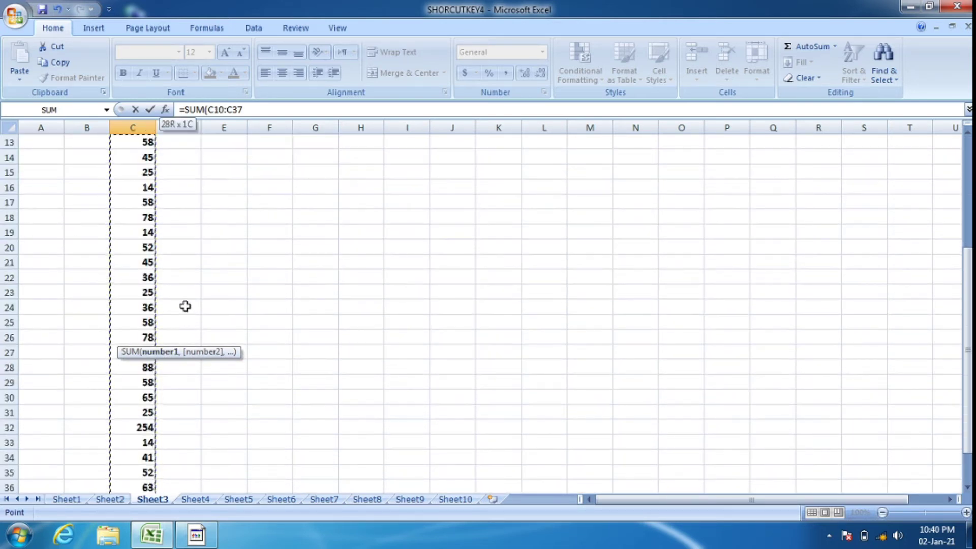
scroll(185, 306, "down", 2)
scroll(185, 306, "down", 2)
scroll(185, 306, "up", 1)
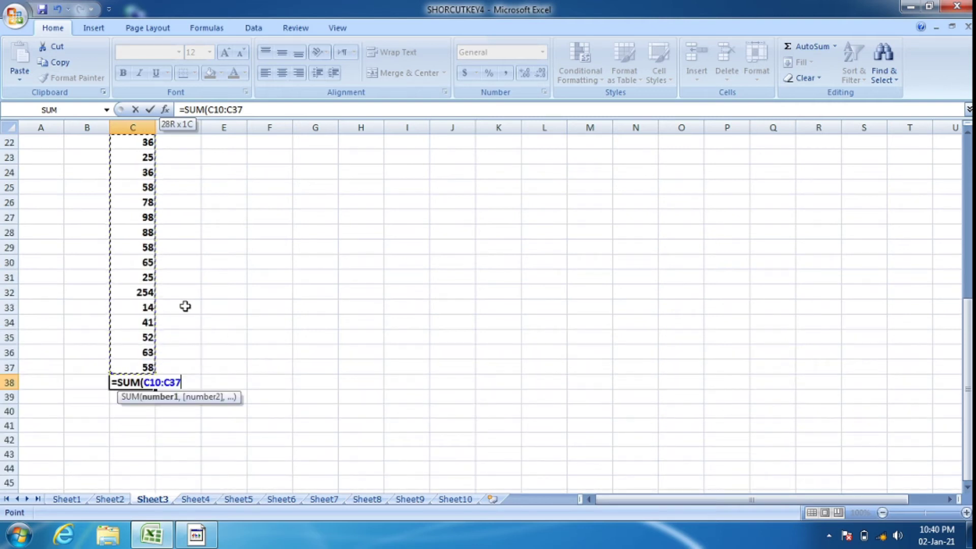
type(")")
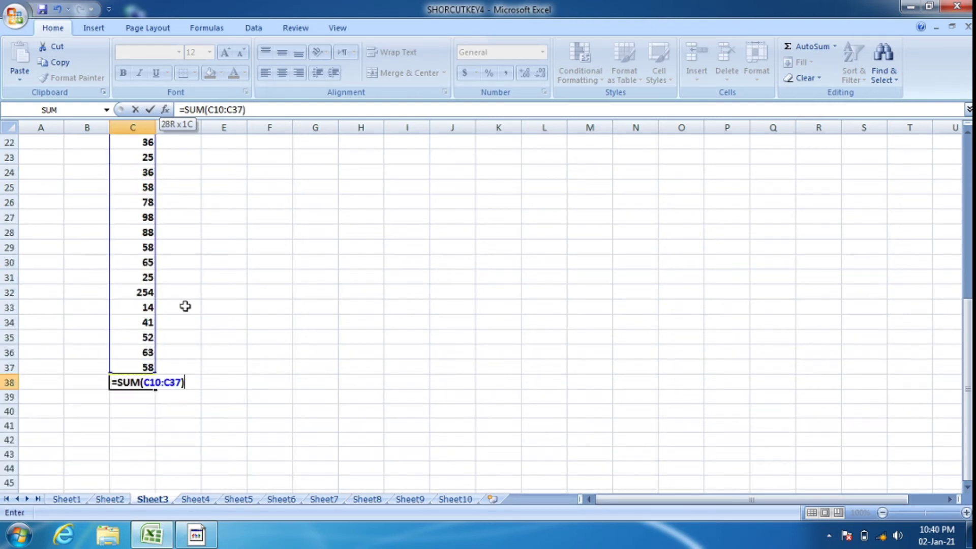
key("Return")
left_click(138, 382)
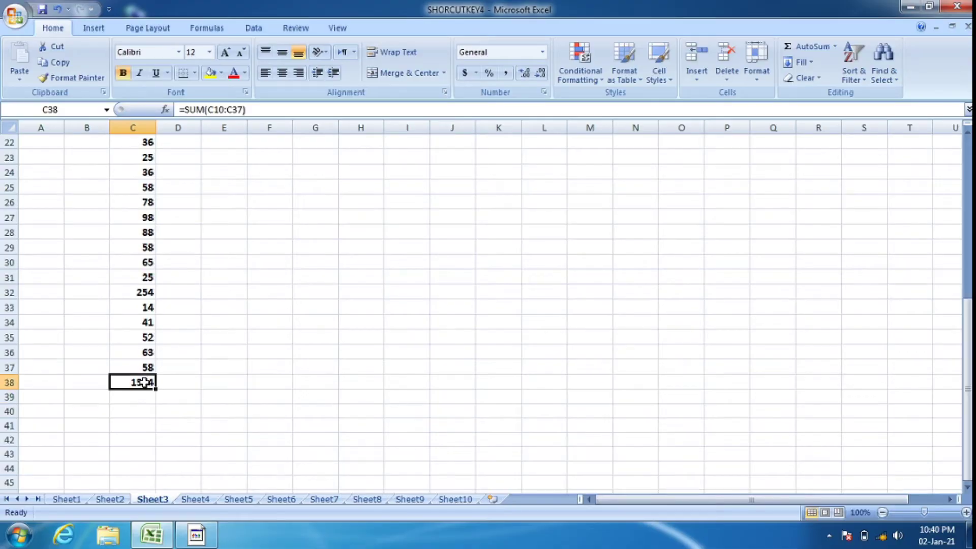
scroll(171, 324, "up", 4)
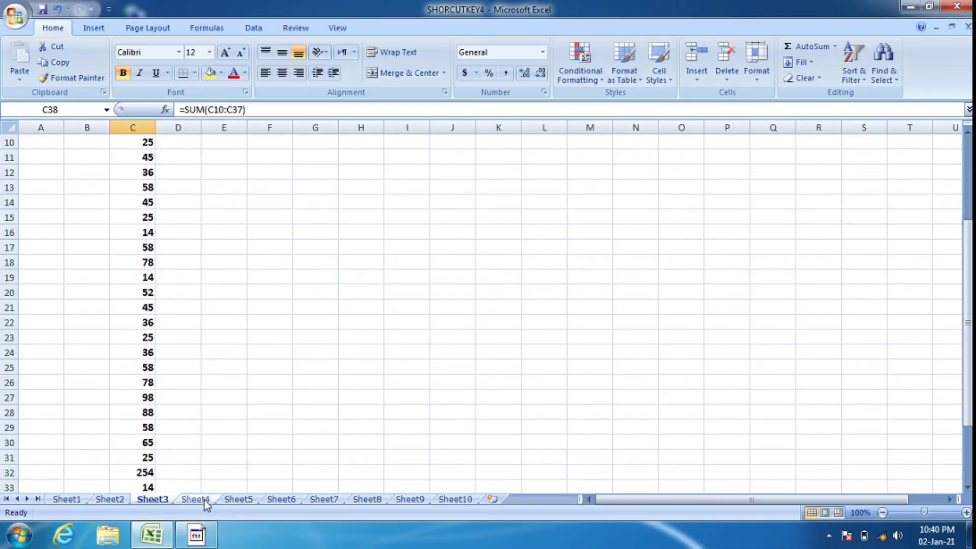
left_click(205, 500)
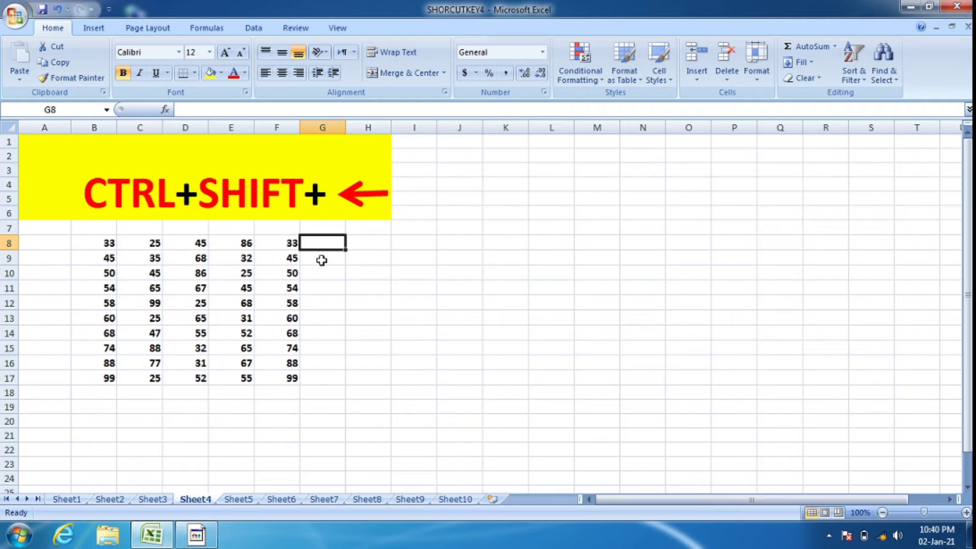
Enter =SUM(B8:F8) in G8 on Sheet4 using Ctrl+Shift+Left.
type("=")
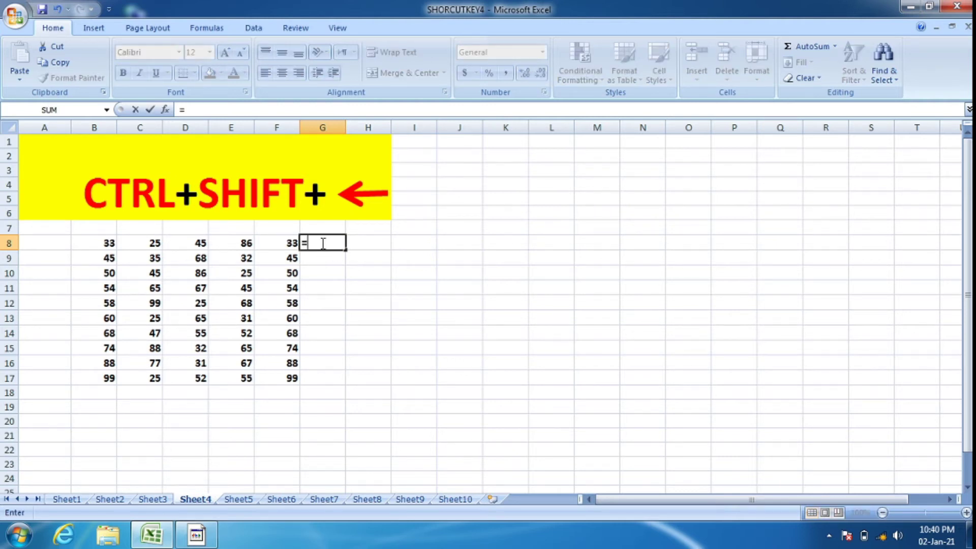
type("SUM")
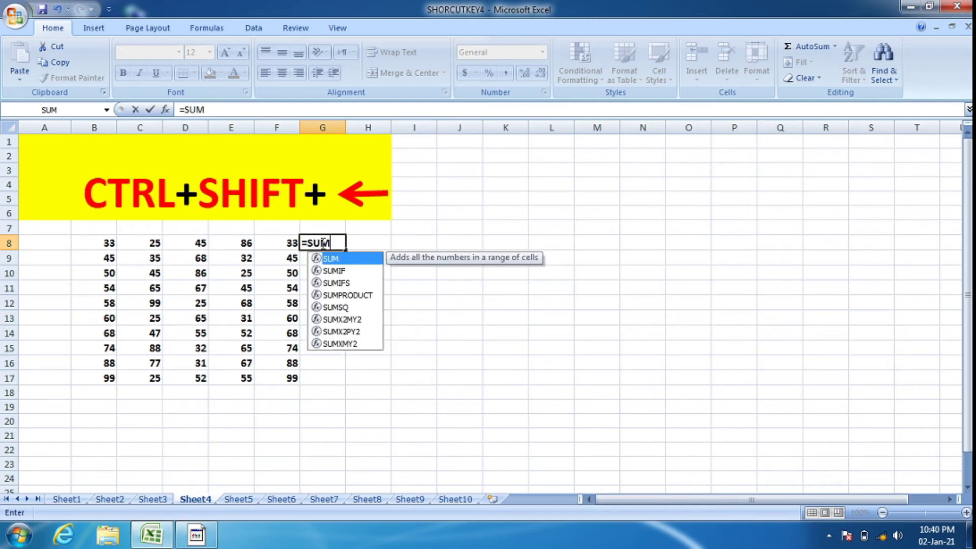
type("(")
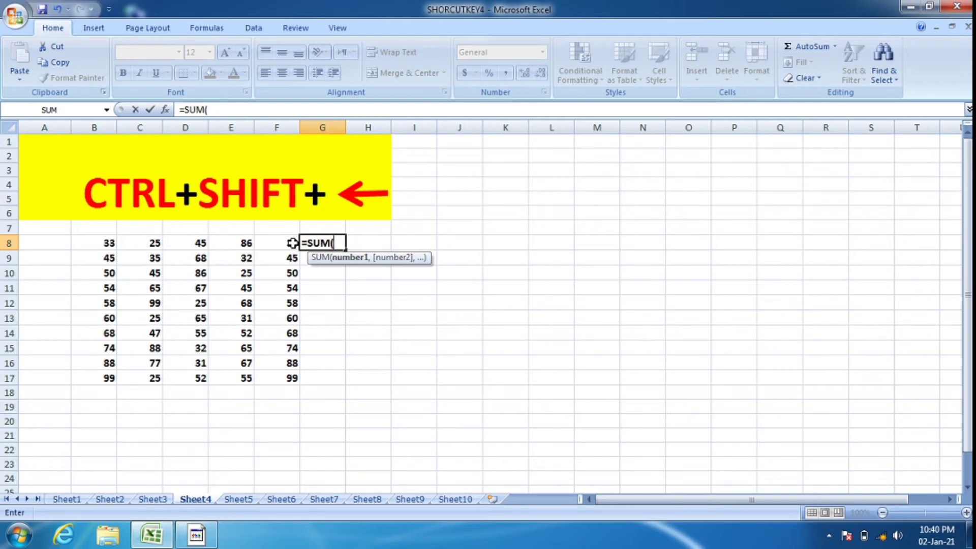
left_click(292, 242)
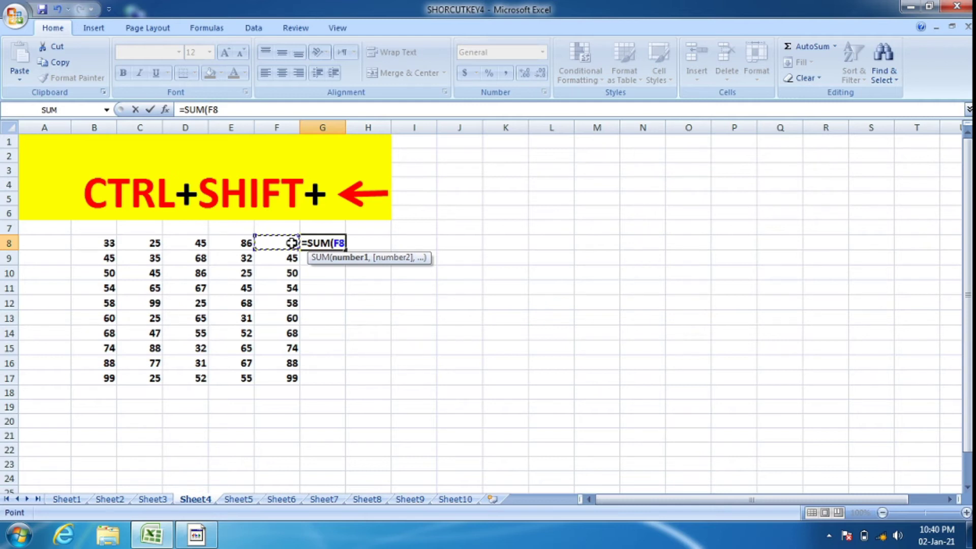
key("ctrl+shift+Left")
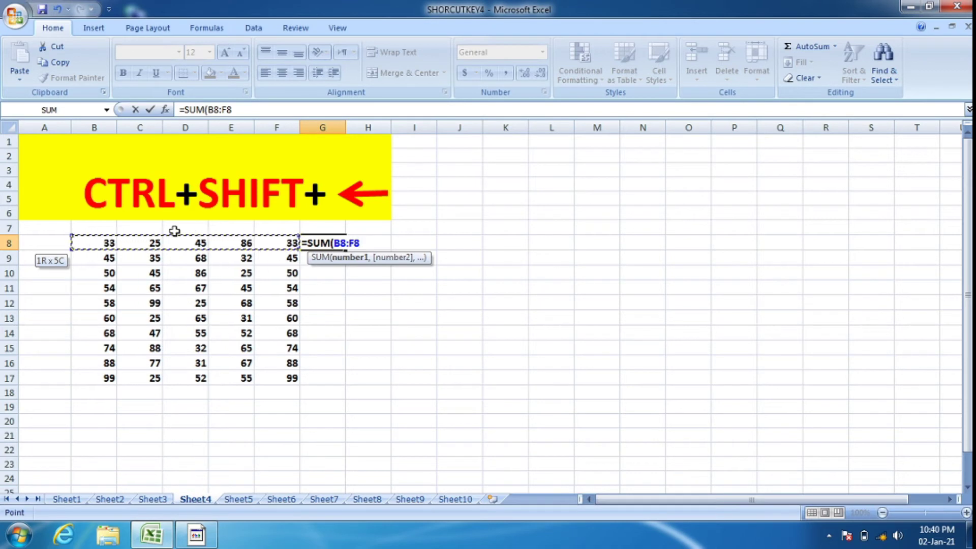
type(")")
key("Return")
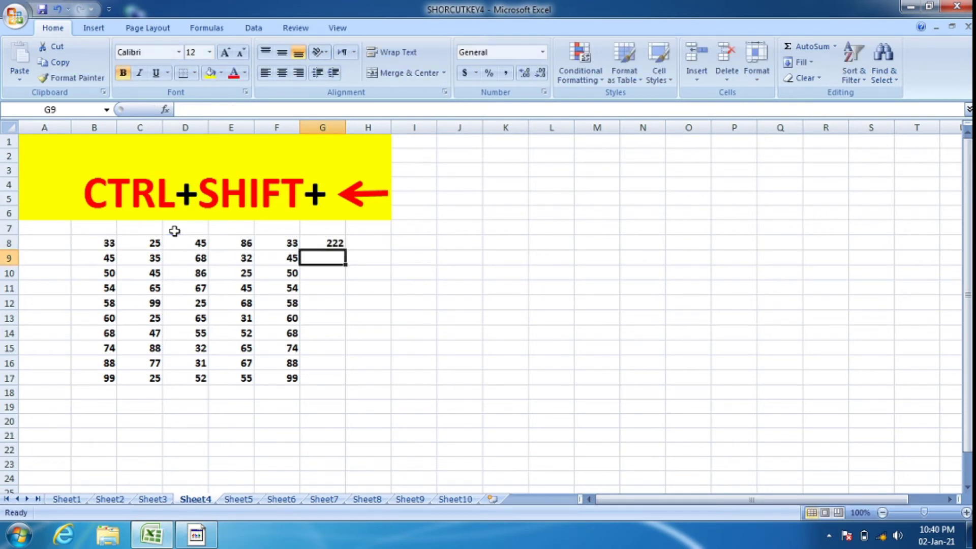
Fill the G8 row total down to G17, then go to Sheet5.
left_click(325, 243)
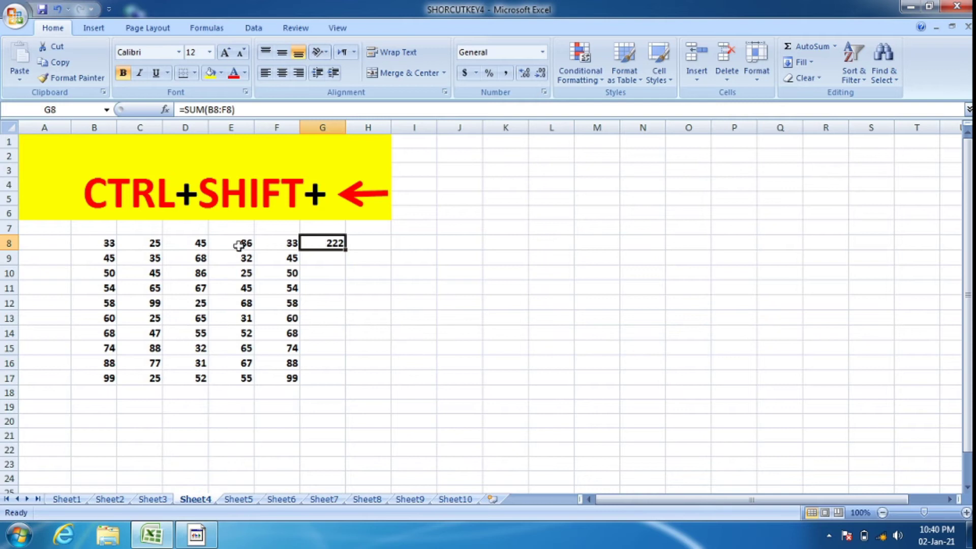
left_click_drag(346, 252, 342, 386)
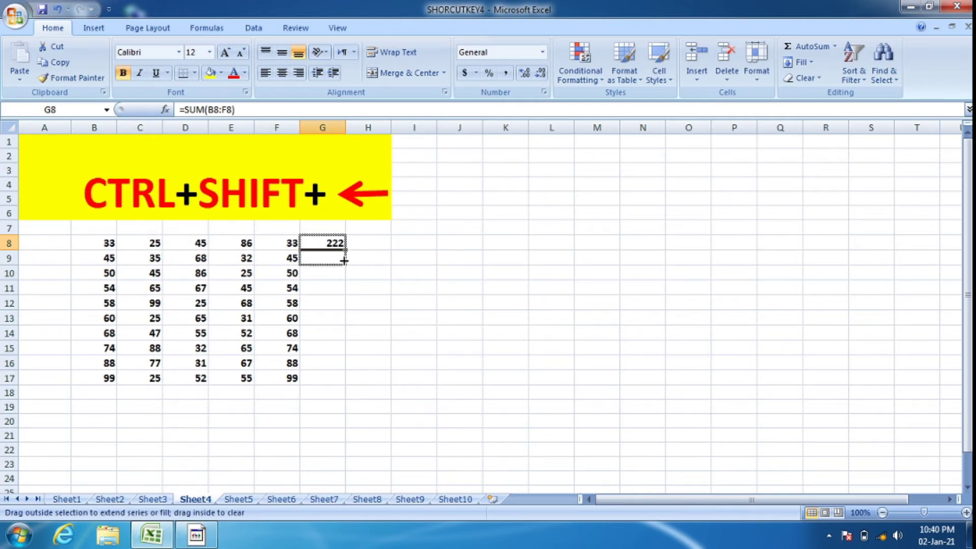
left_click(394, 335)
left_click(238, 499)
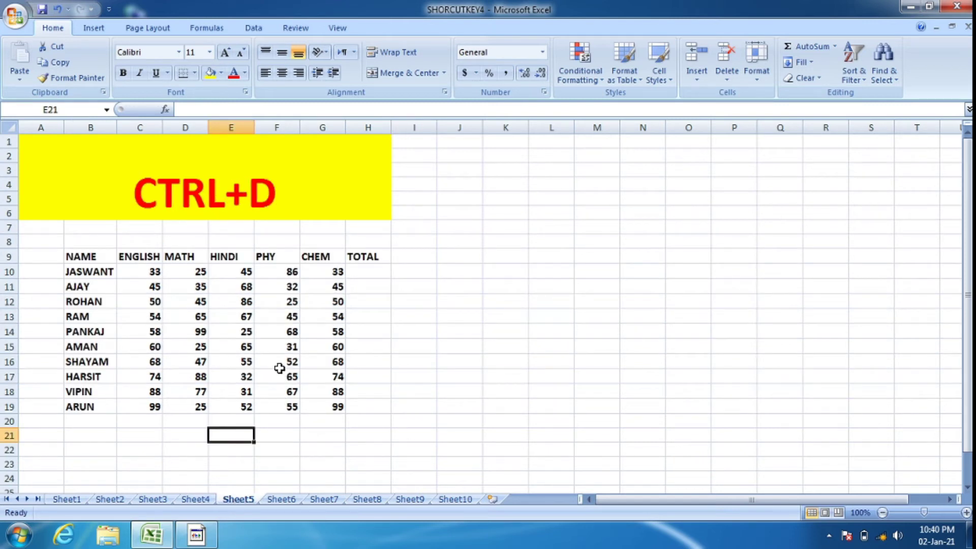
Enter =SUM(C10:G10) in H10 for the first student's total.
left_click(368, 270)
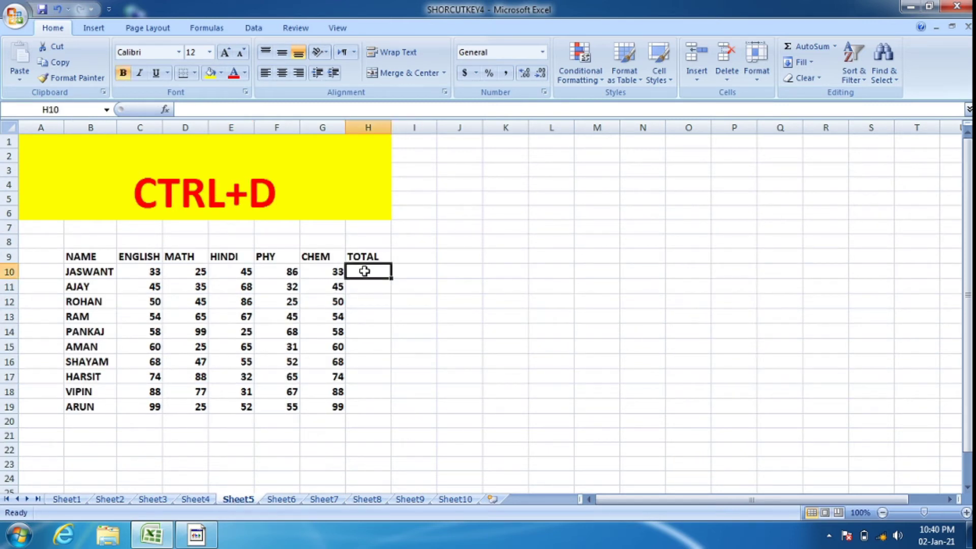
type("=")
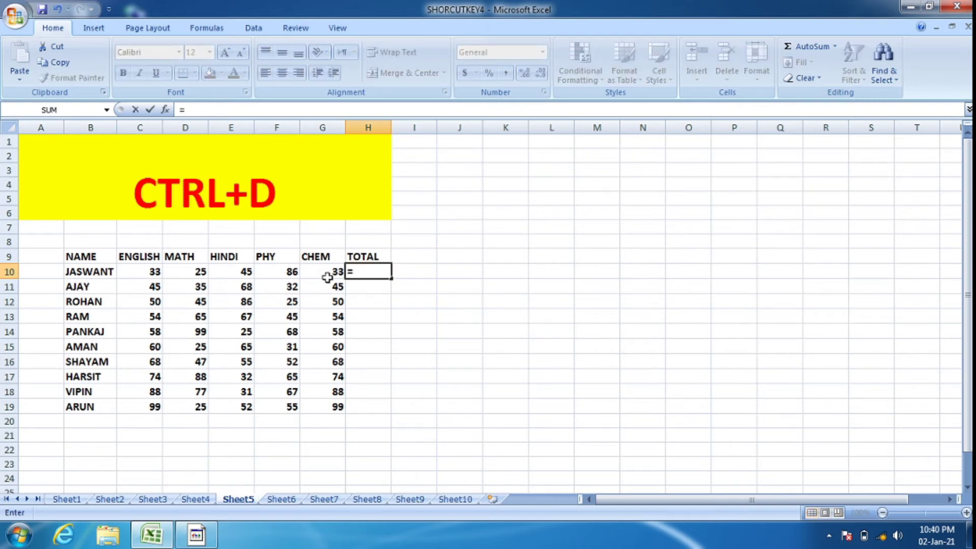
type("SU,M\\")
key("BackSpace")
key("BackSpace")
key("BackSpace")
type("M")
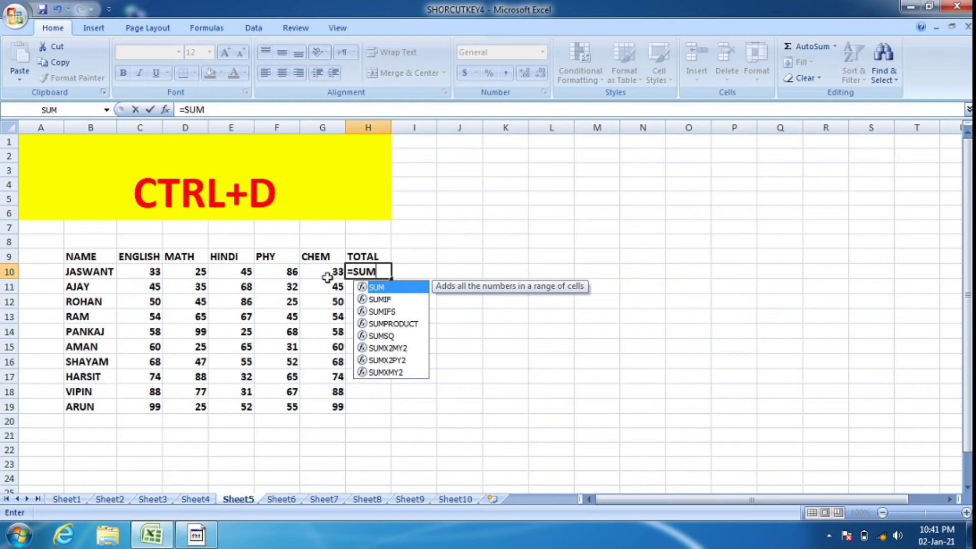
type("(")
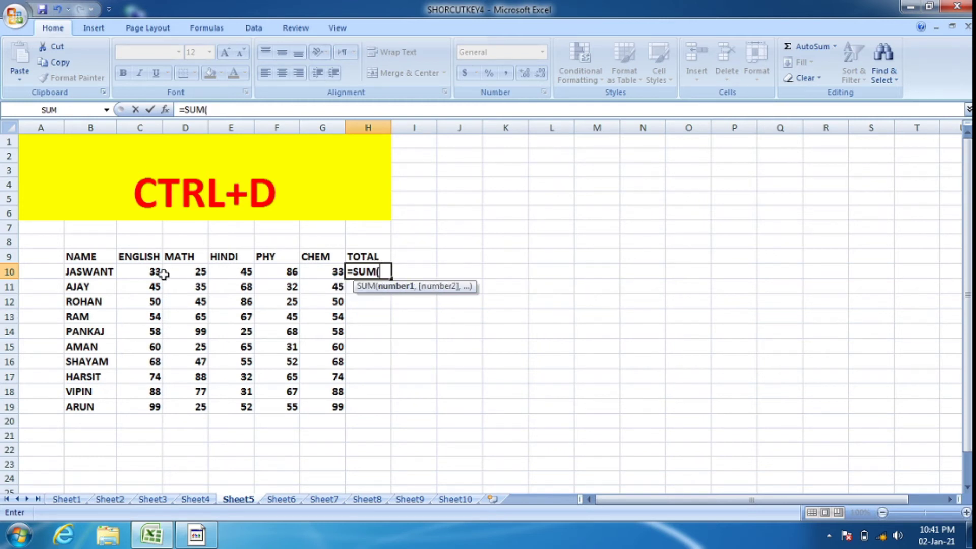
left_click(154, 271)
left_click_drag(154, 271, 339, 273)
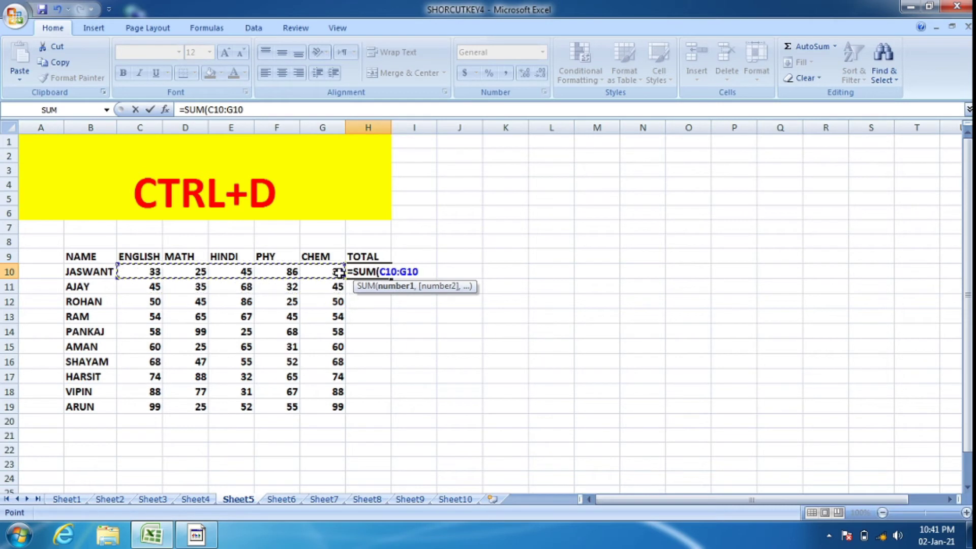
type(")")
key("Return")
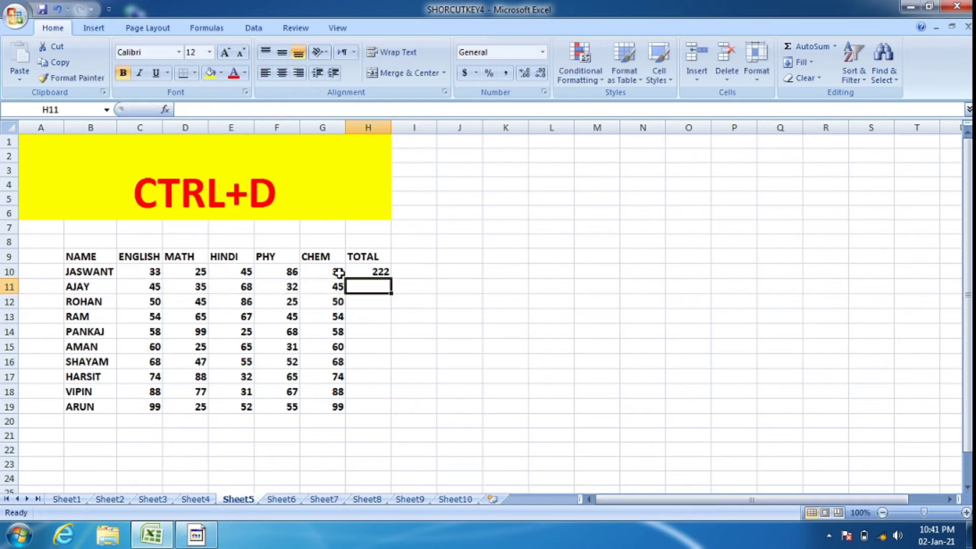
Fill the H10 formula down H10:H19 with Ctrl+D, giving totals 222 to 330.
left_click_drag(368, 270, 362, 409)
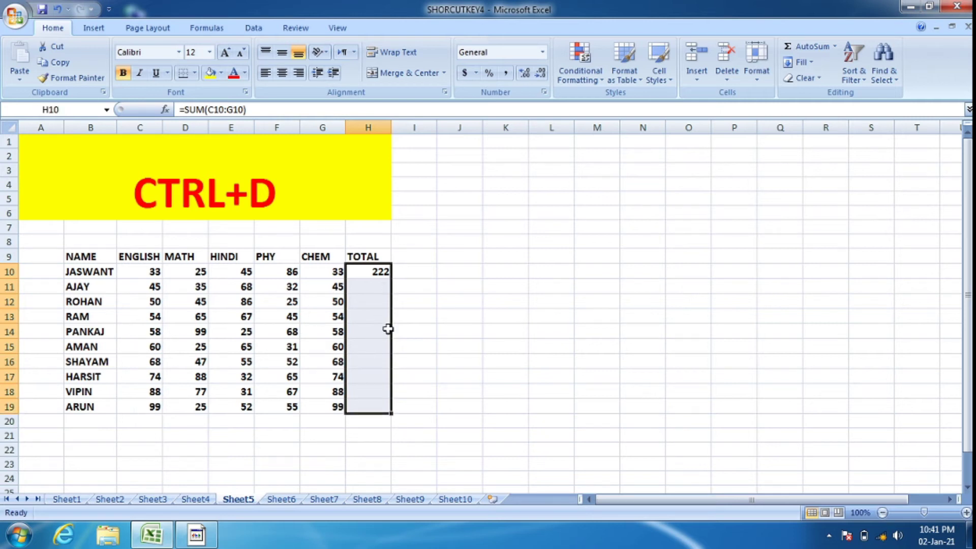
left_click(399, 287)
left_click(379, 269)
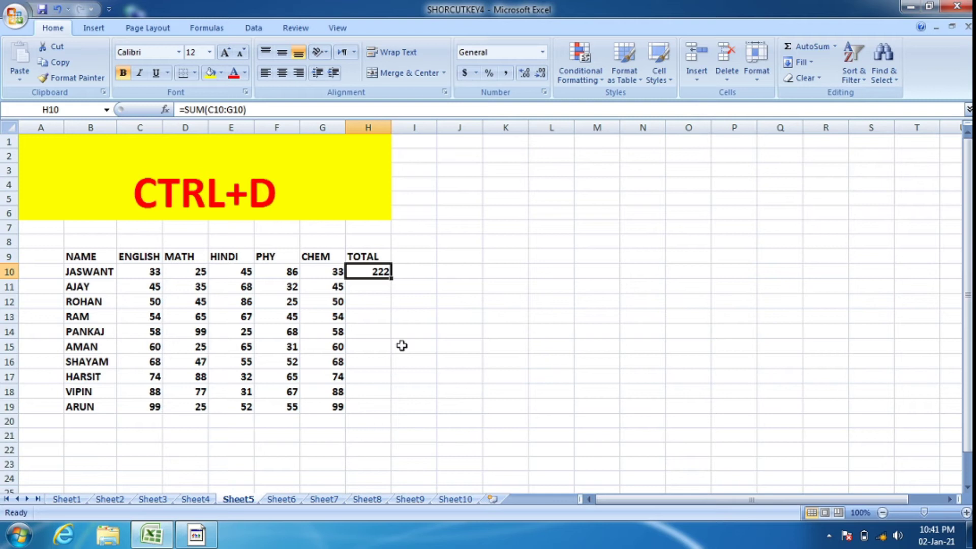
left_click_drag(378, 270, 370, 404)
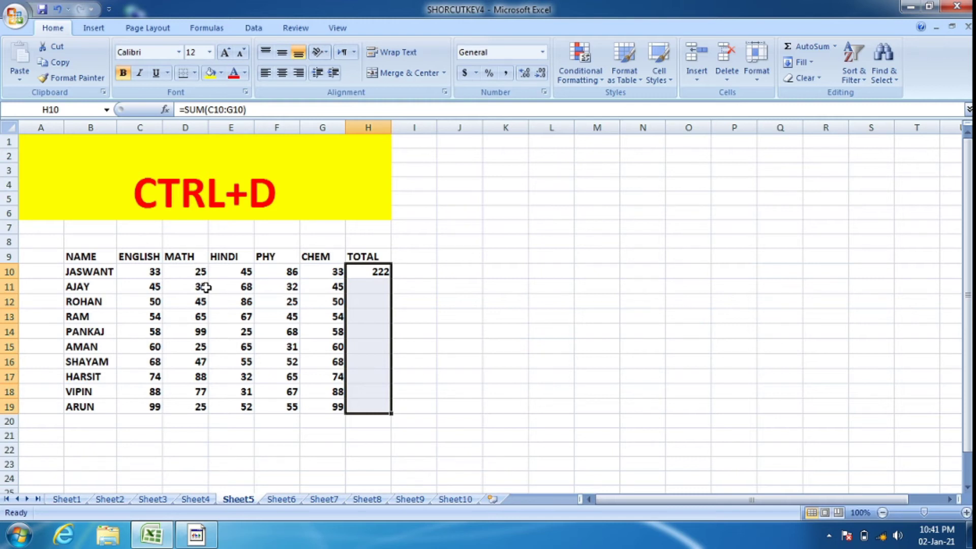
key("ctrl+d")
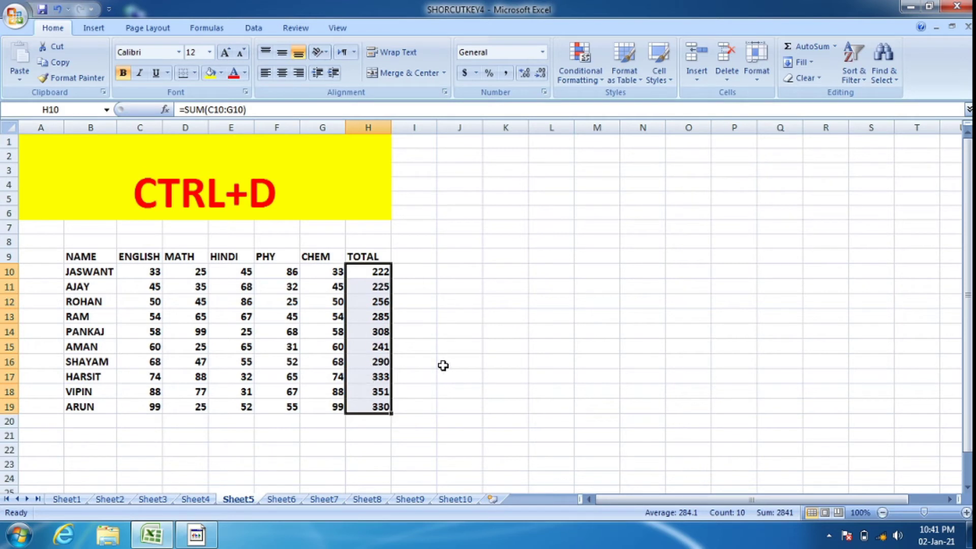
left_click(442, 363)
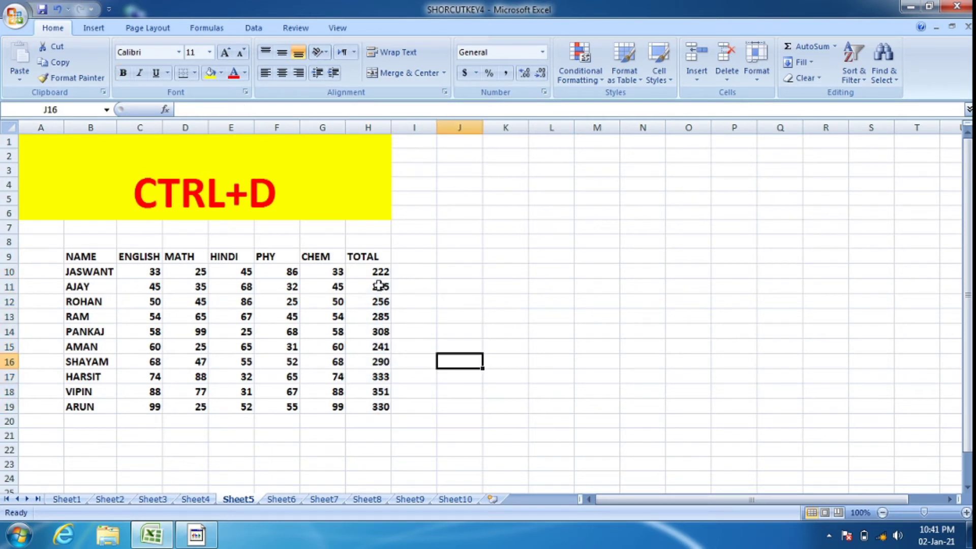
left_click_drag(380, 285, 379, 362)
left_click(278, 489)
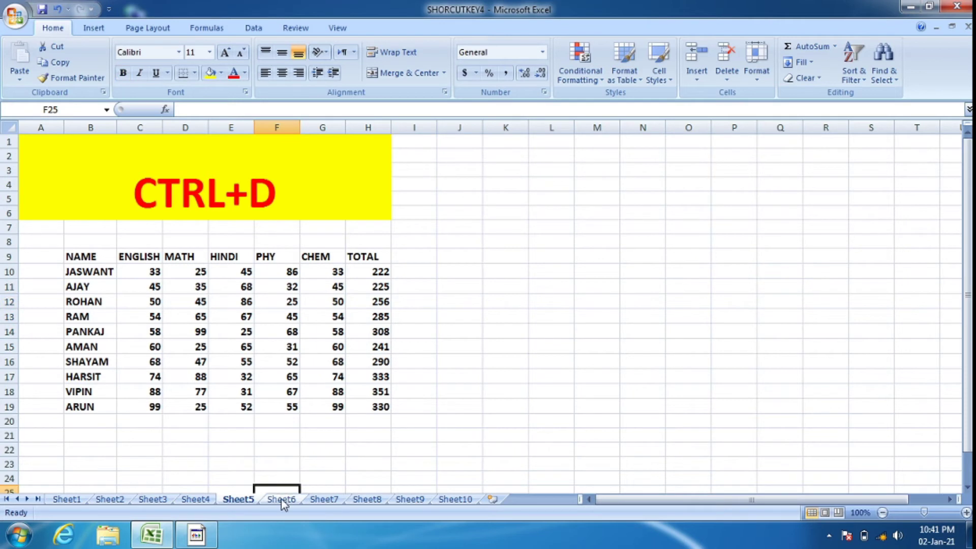
Recheck Sheet5's H10:H19 totals before returning to Sheet6.
left_click(281, 499)
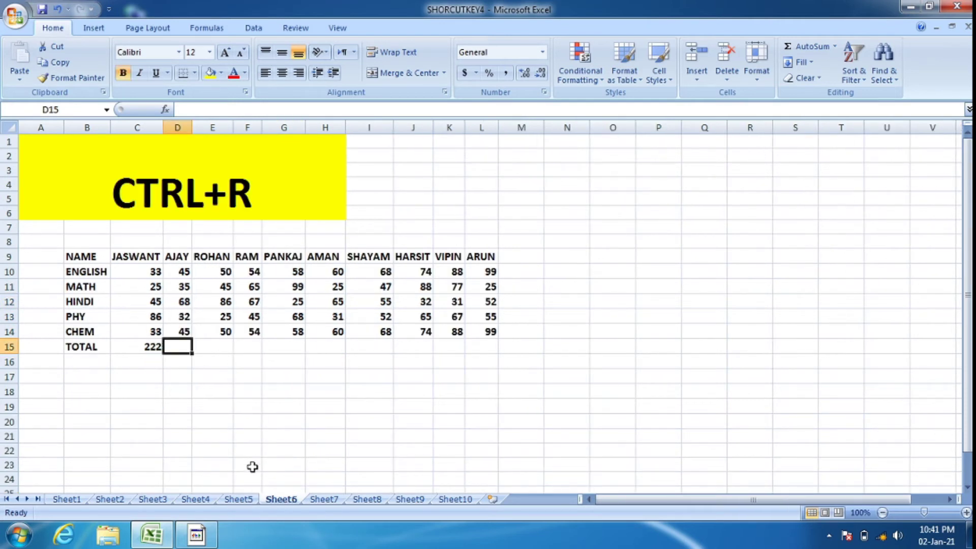
left_click(240, 499)
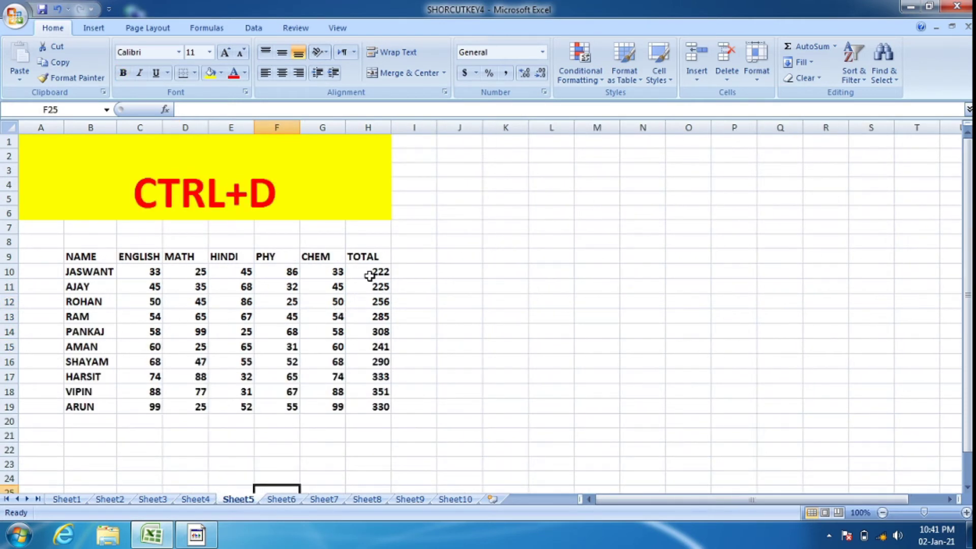
left_click_drag(370, 274, 370, 405)
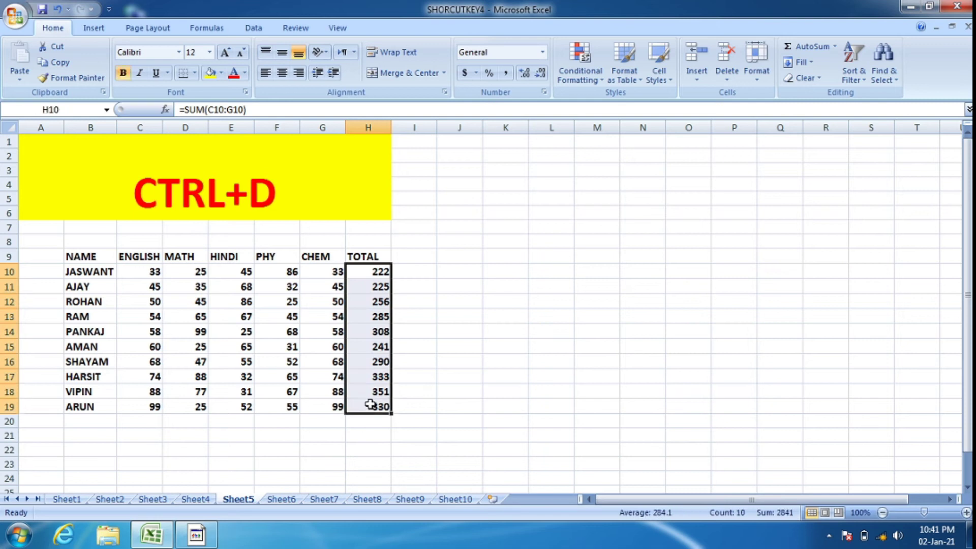
left_click(281, 499)
Fill Sheet6's C15 total across C15:L15 with Ctrl+R, then move to Sheet7.
mouse_move(178, 347)
left_mouse_down()
mouse_move(442, 353)
mouse_move(488, 339)
left_mouse_up()
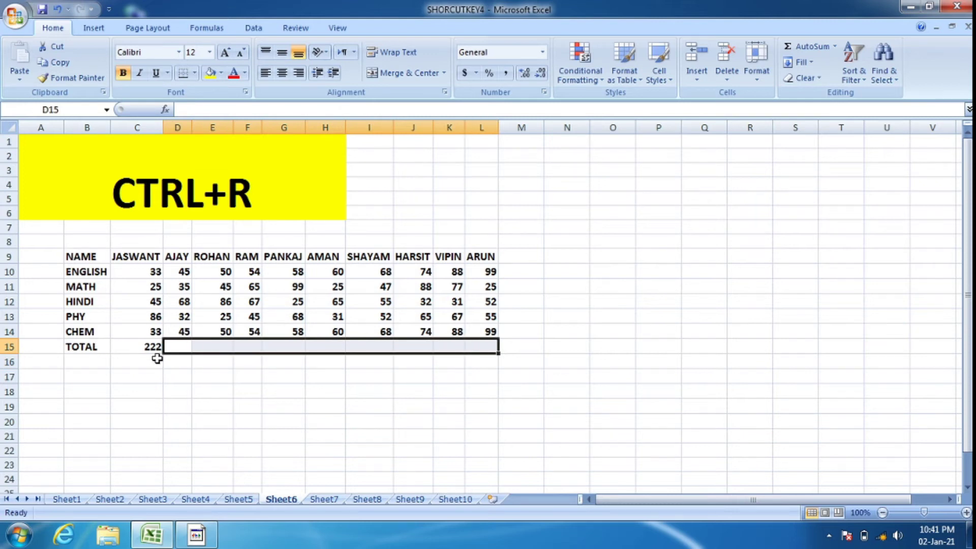
left_click(146, 345)
left_click_drag(147, 346, 488, 346)
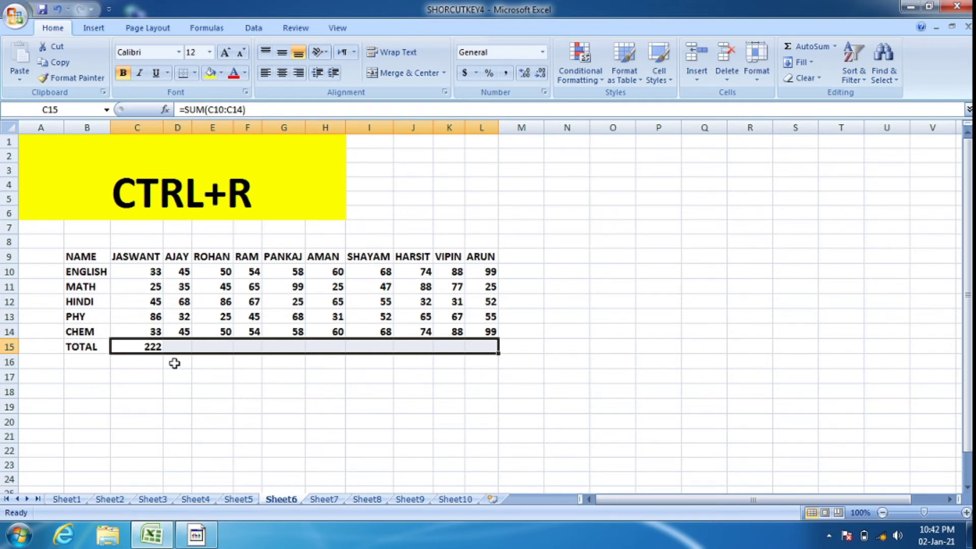
key("ctrl+r")
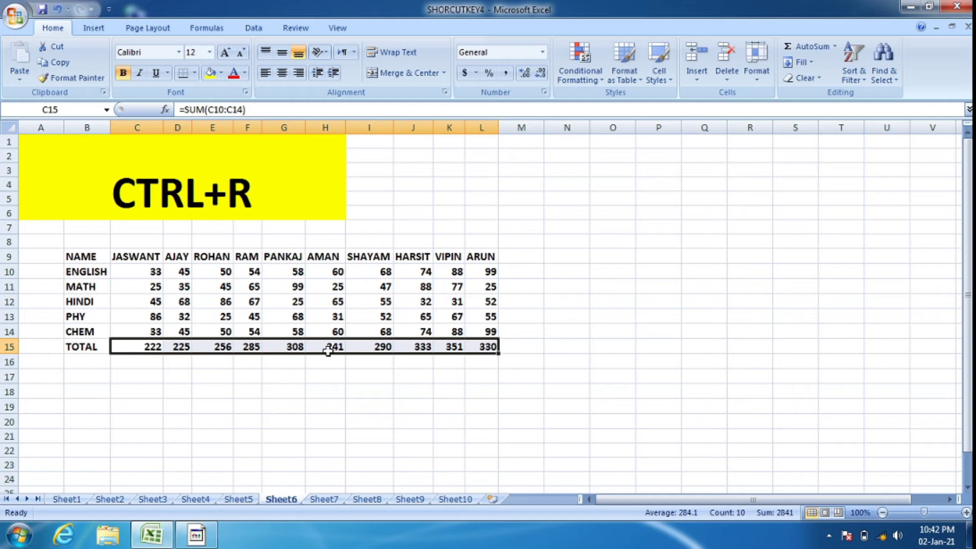
left_click(238, 498)
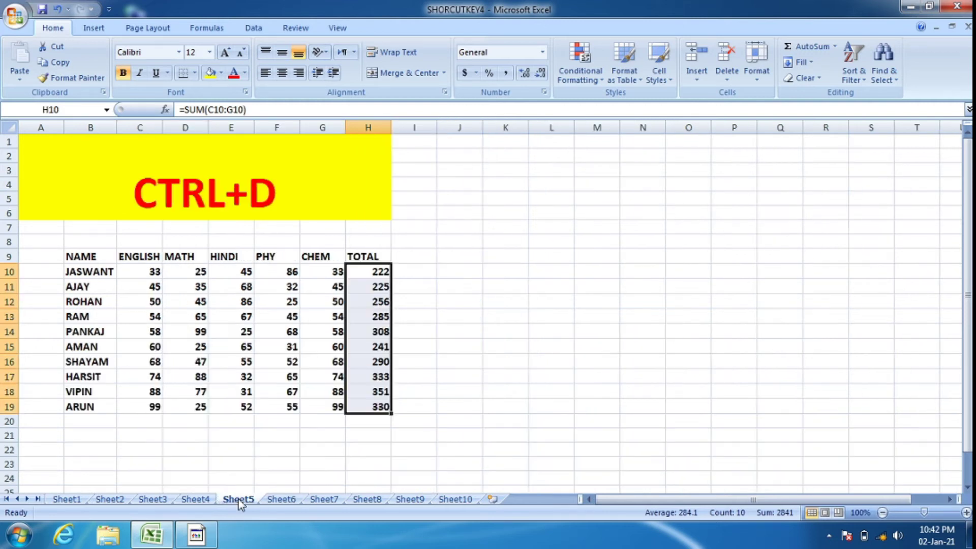
left_click(279, 499)
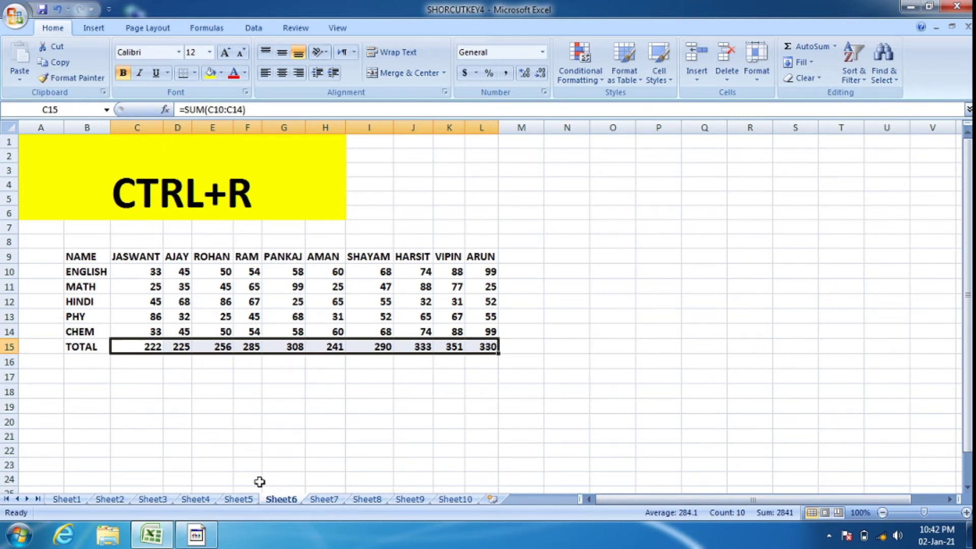
left_click(327, 499)
left_click(212, 370)
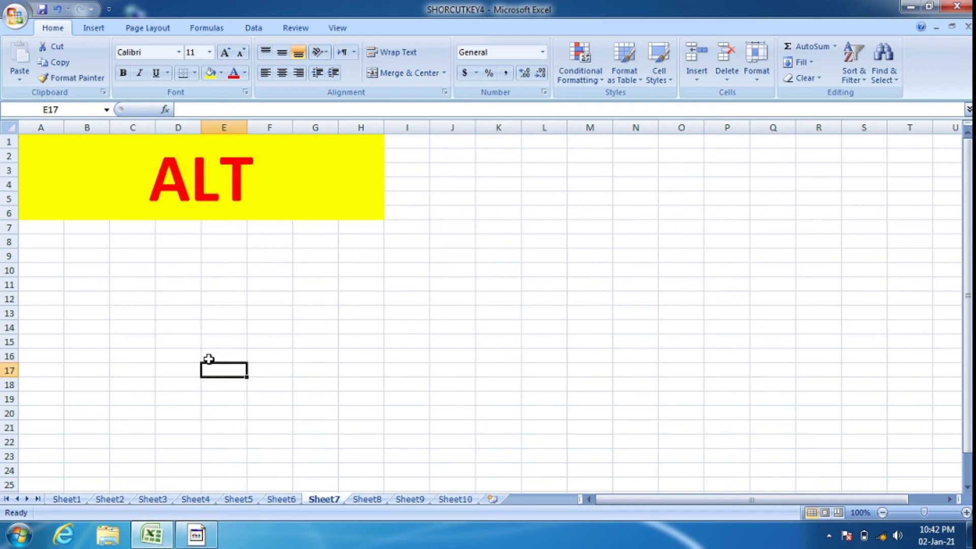
left_click(189, 330)
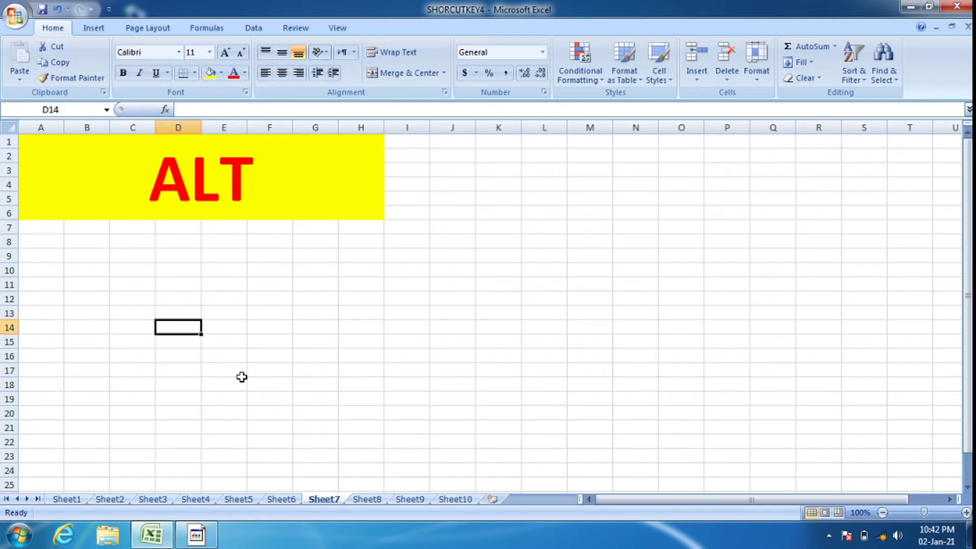
left_click(93, 30)
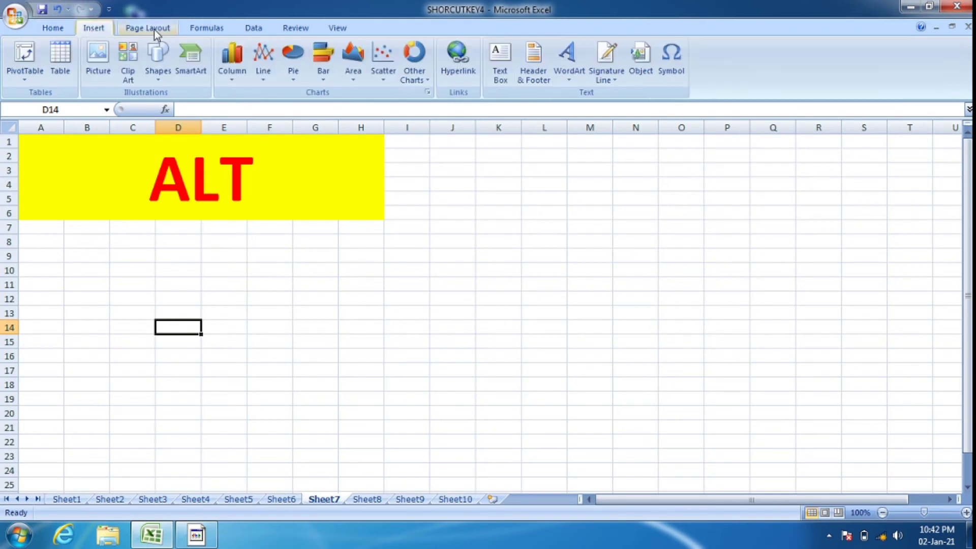
left_click(155, 29)
left_click(216, 29)
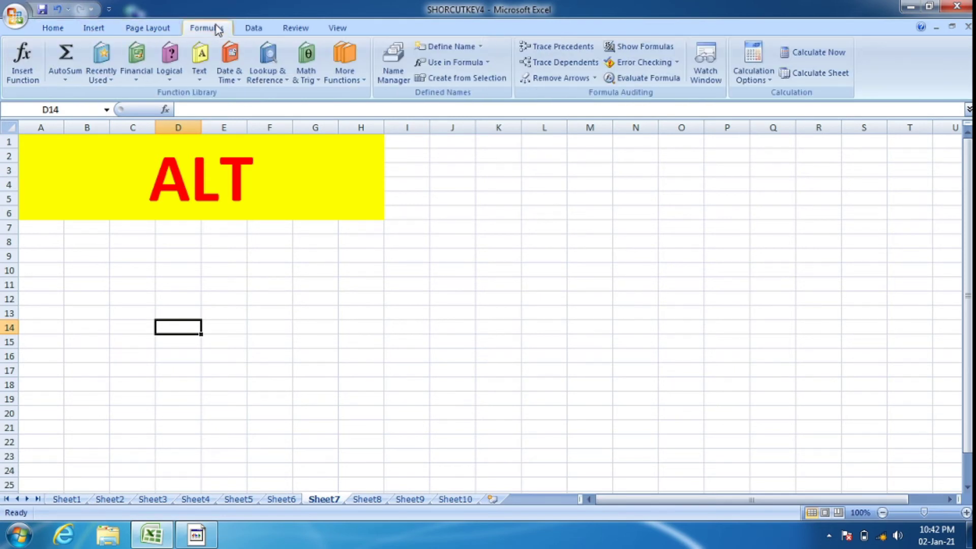
left_click(87, 28)
left_click(55, 28)
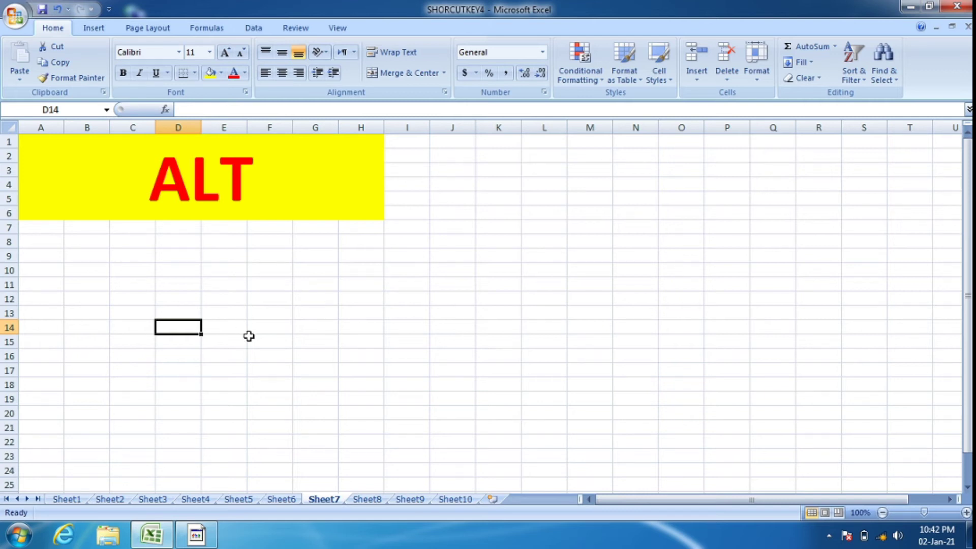
key("alt")
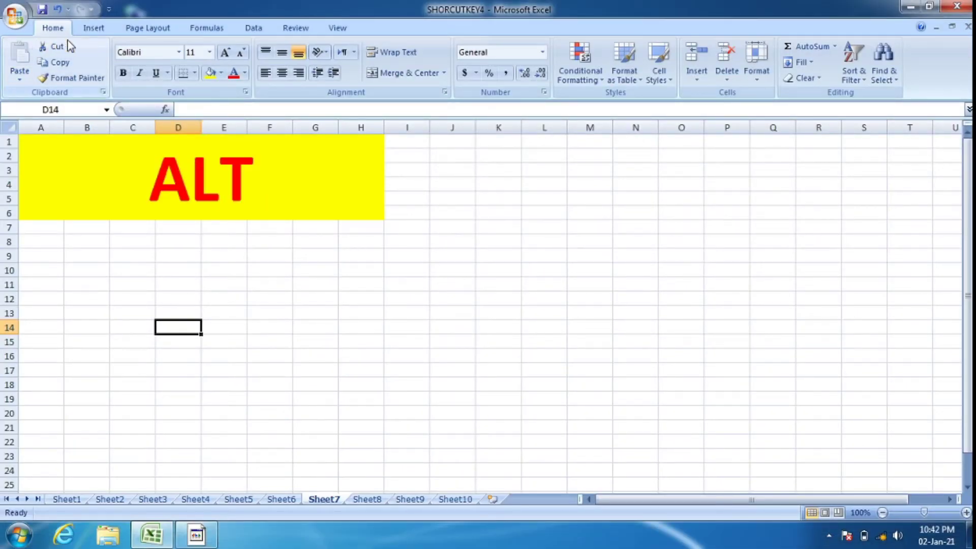
key("alt")
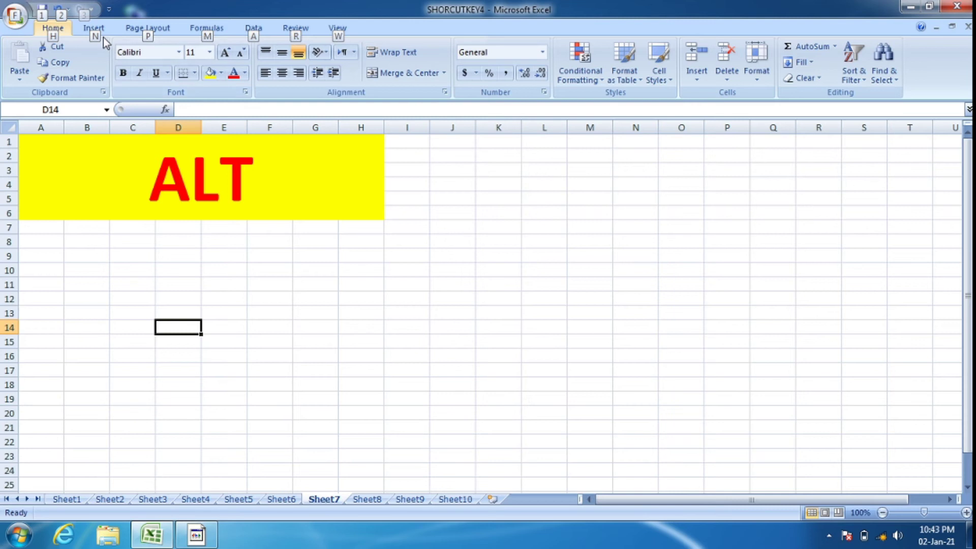
key("n")
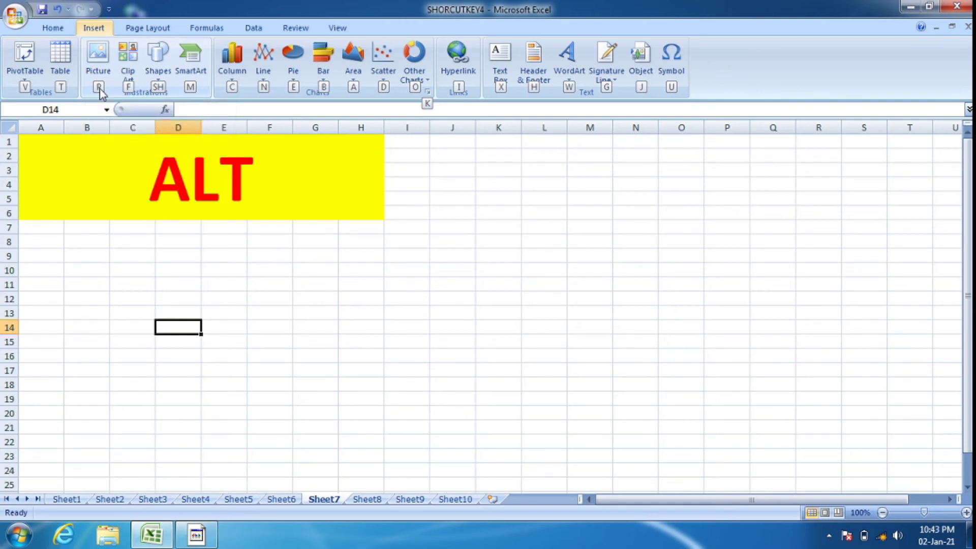
key("p")
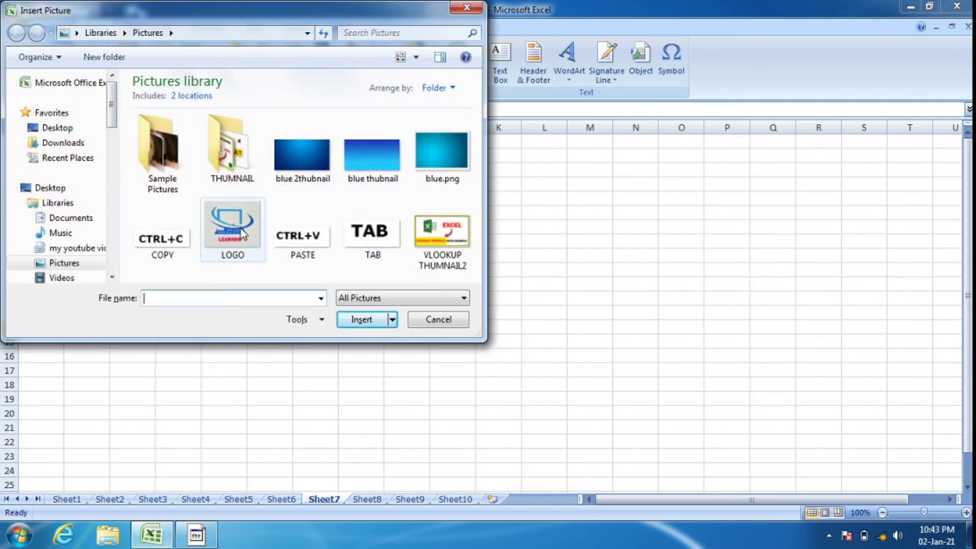
left_click(466, 7)
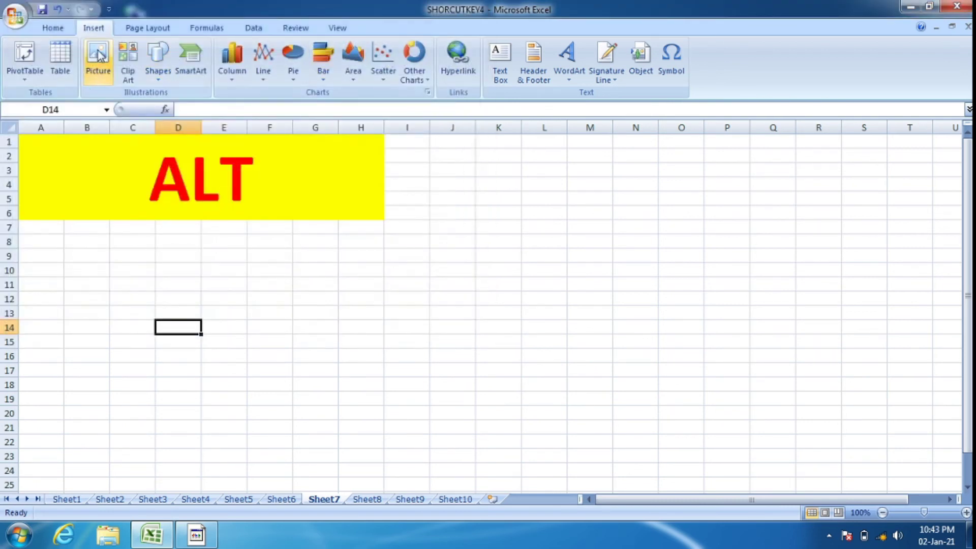
key("alt")
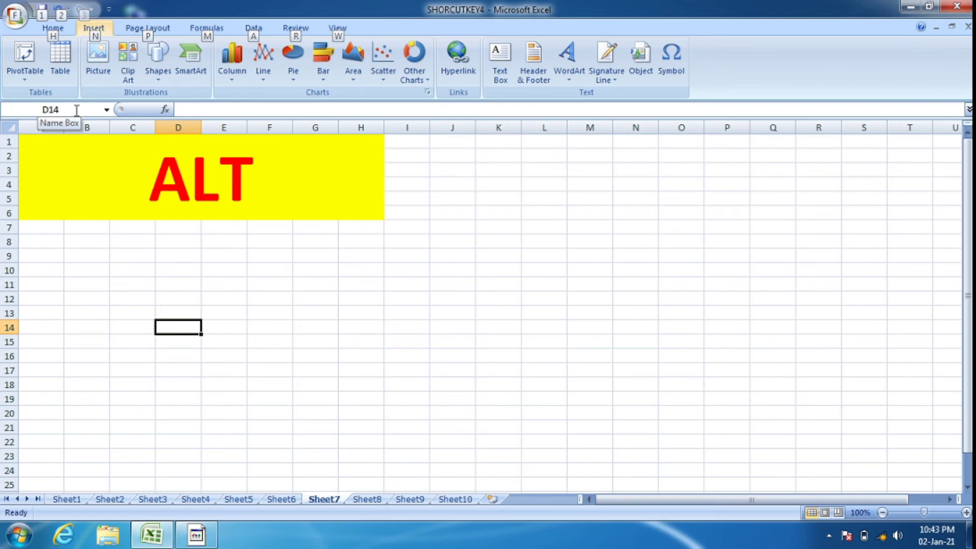
key("h")
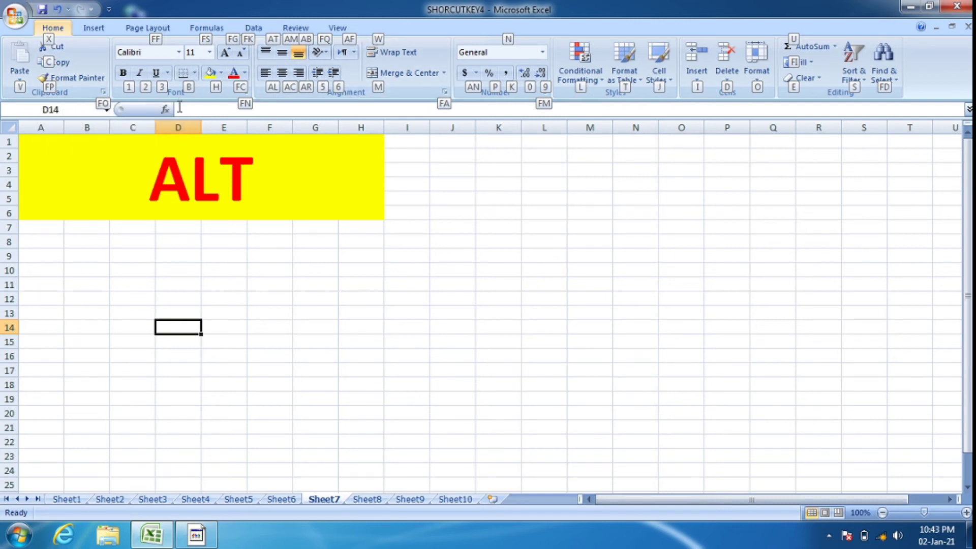
left_click(333, 350)
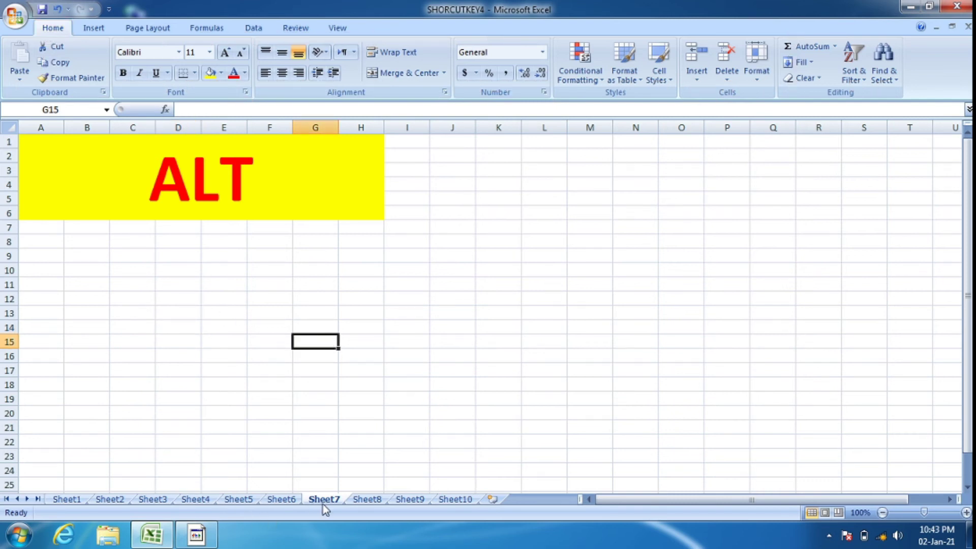
On Sheet8, check the SUM formulas in the TOTAL column H11:H20.
left_click(368, 499)
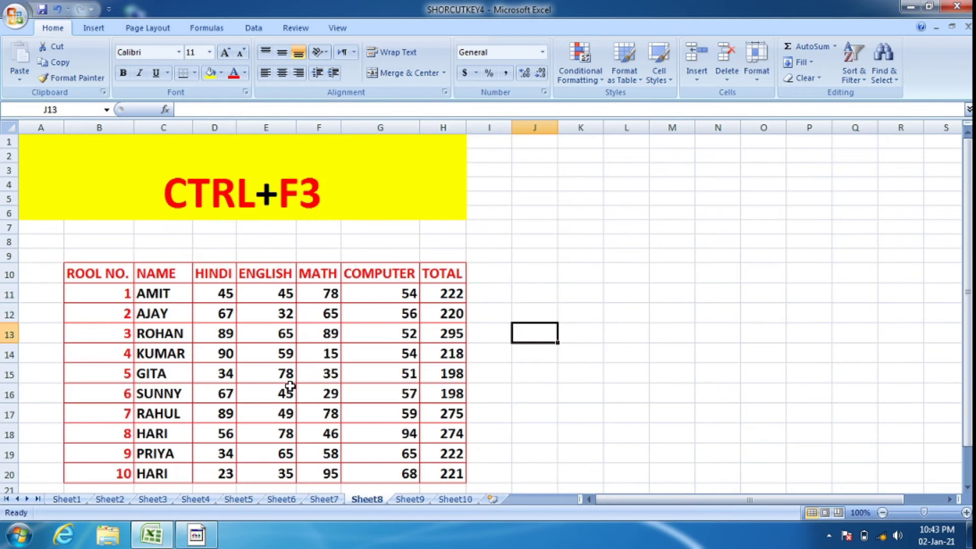
scroll(290, 387, "down", 3)
scroll(290, 386, "up", 3)
scroll(503, 373, "down", 3)
scroll(505, 373, "up", 3)
scroll(500, 370, "down", 3)
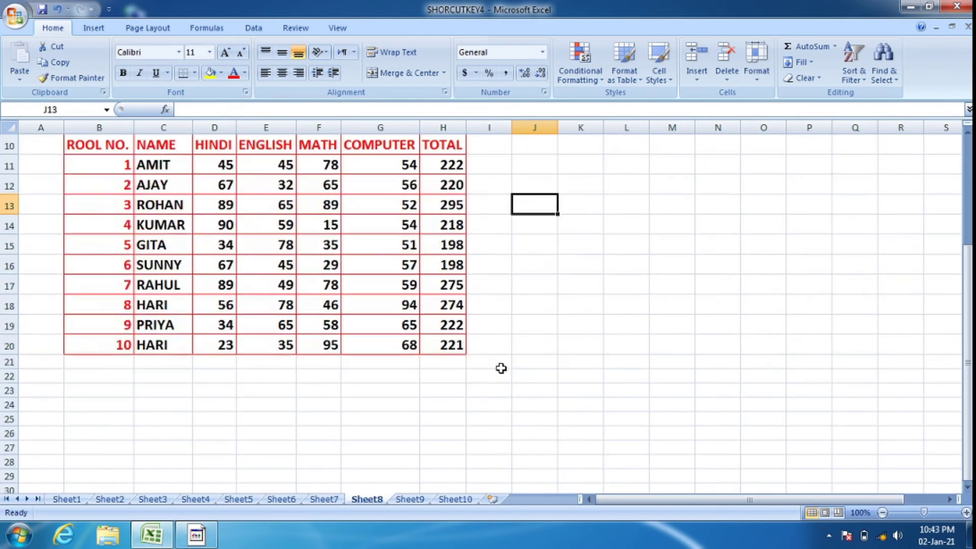
left_click_drag(437, 160, 455, 351)
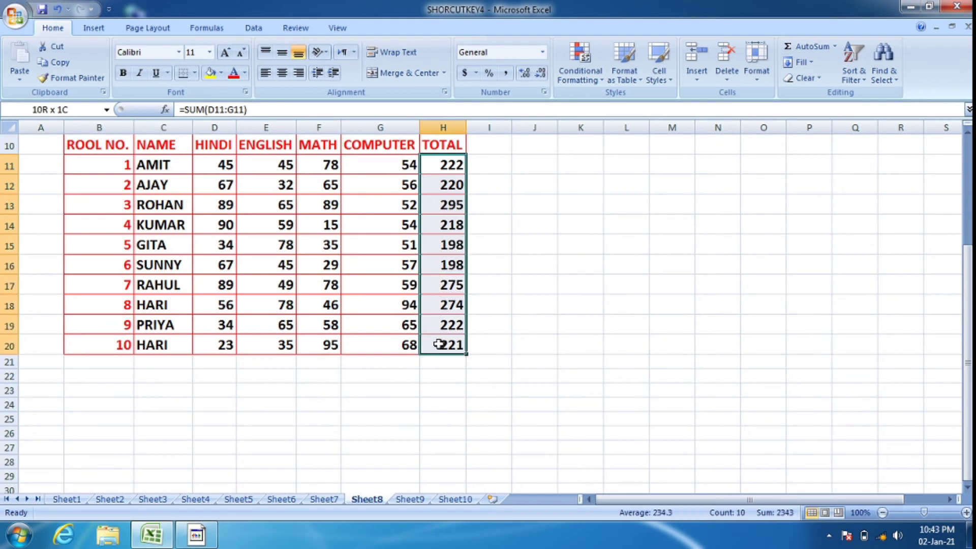
scroll(468, 359, "up", 3)
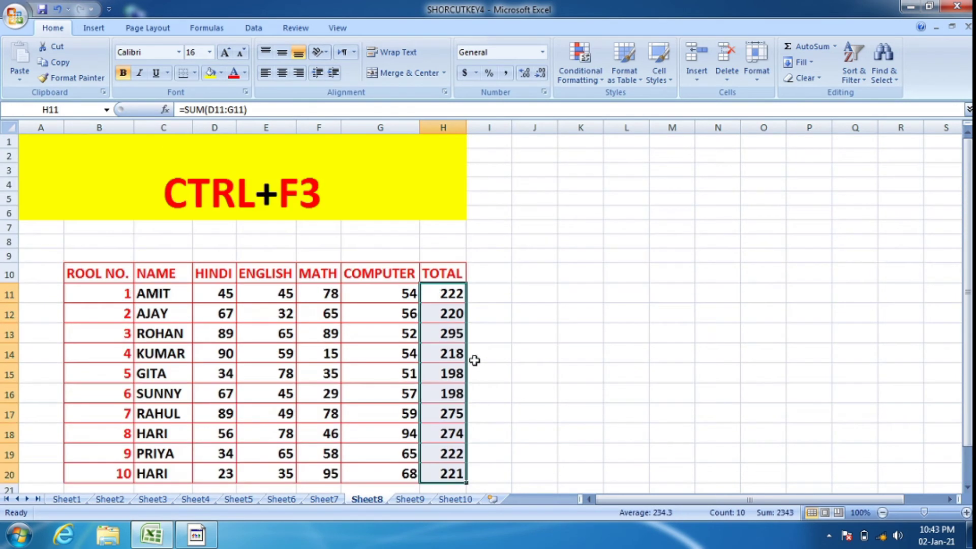
left_click(453, 294)
left_click(459, 331)
left_click(459, 366)
left_click(458, 398)
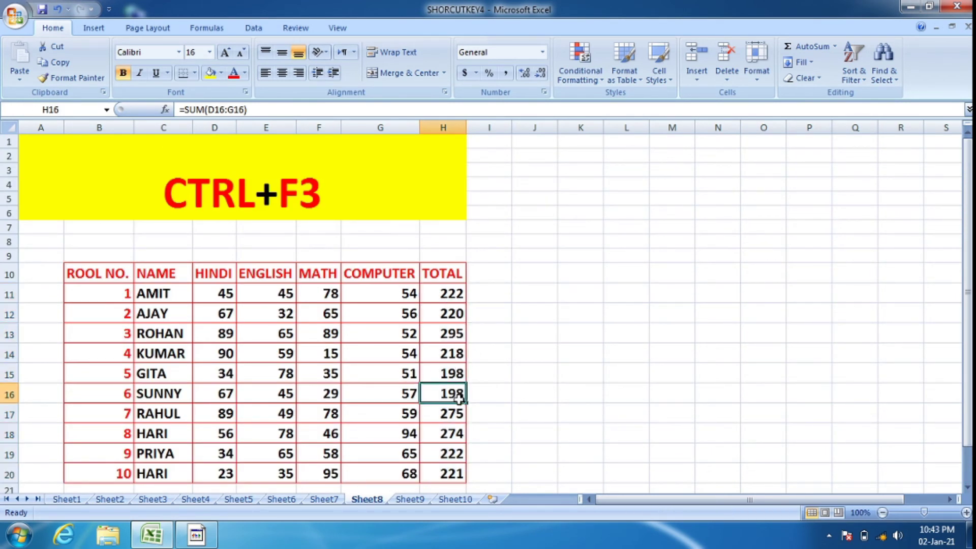
scroll(457, 394, "down", 2)
left_click(450, 370)
Enter =MAX(H11:H20) in H23, returning the highest total, 295.
left_click(437, 431)
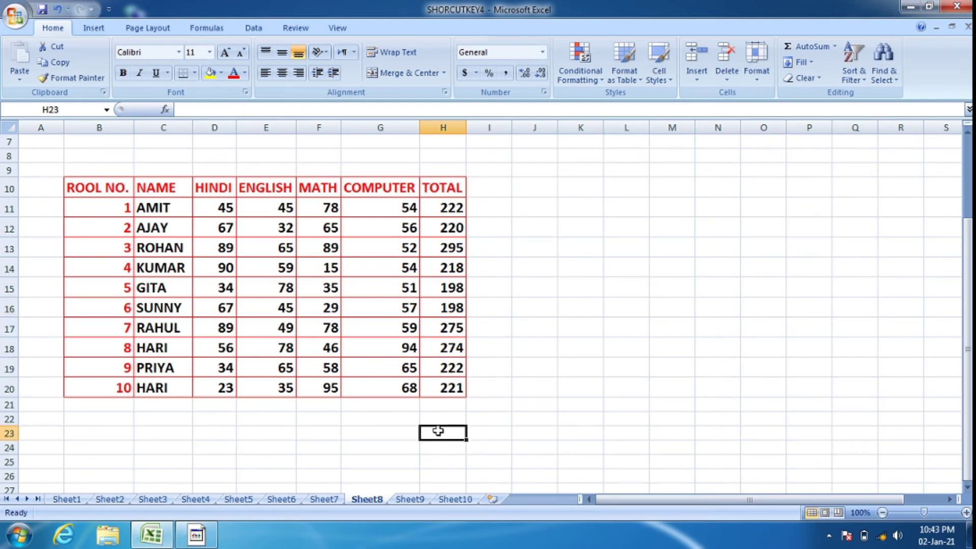
type("=MAX")
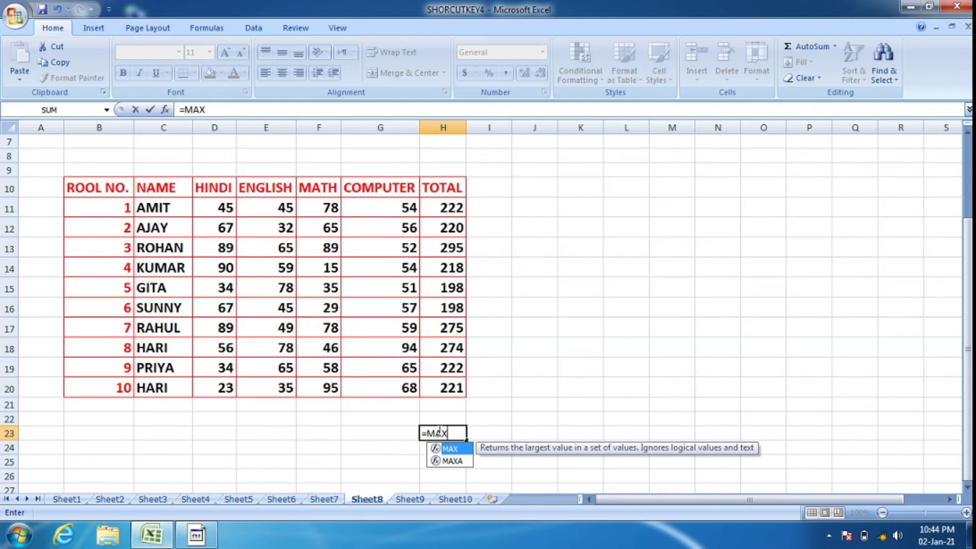
type("(")
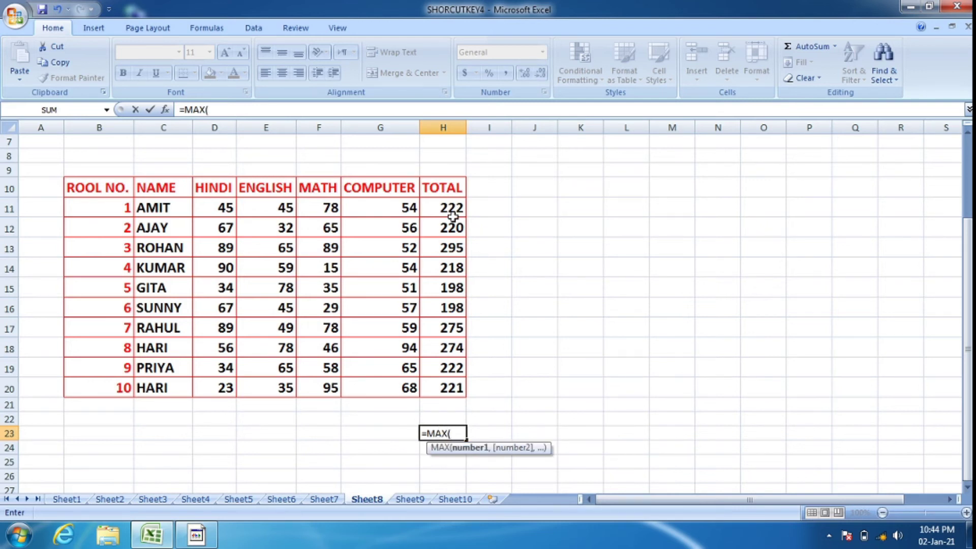
left_click_drag(442, 211, 452, 387)
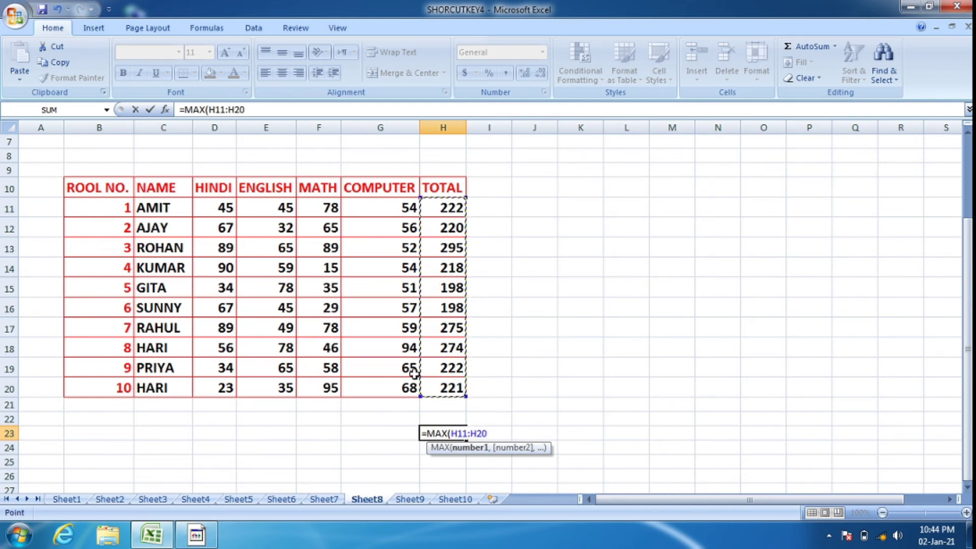
scroll(409, 377, "up", 2)
scroll(373, 326, "down", 2)
scroll(396, 333, "down", 2)
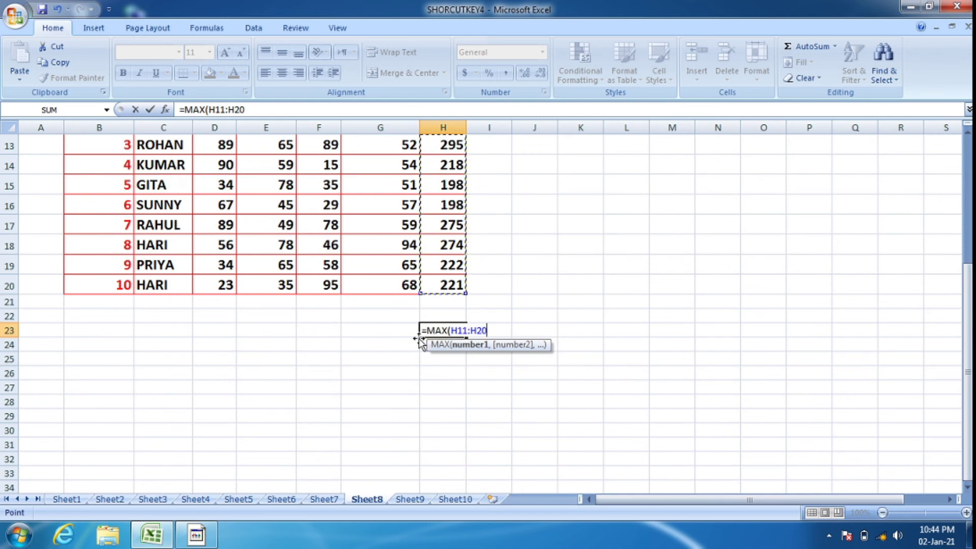
type(")")
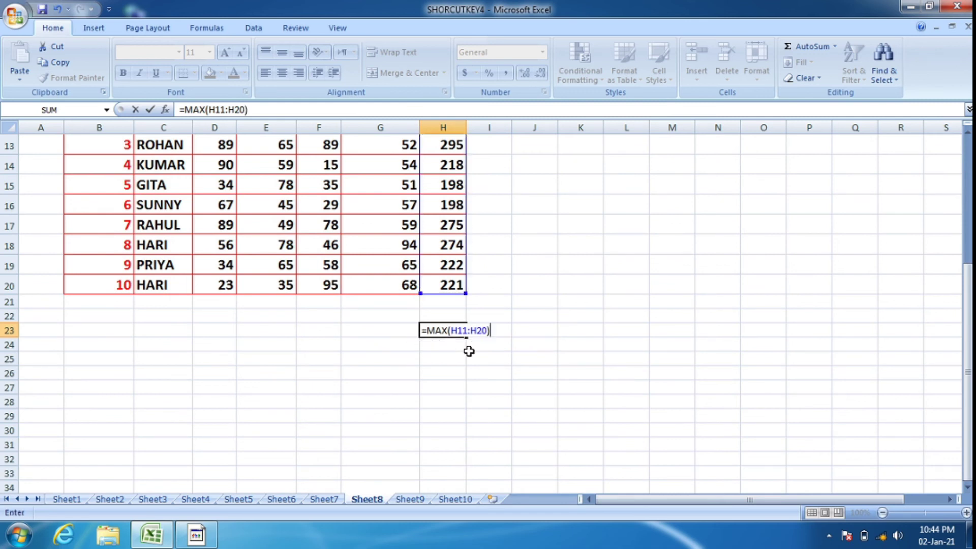
scroll(478, 350, "up", 4)
scroll(450, 281, "down", 5)
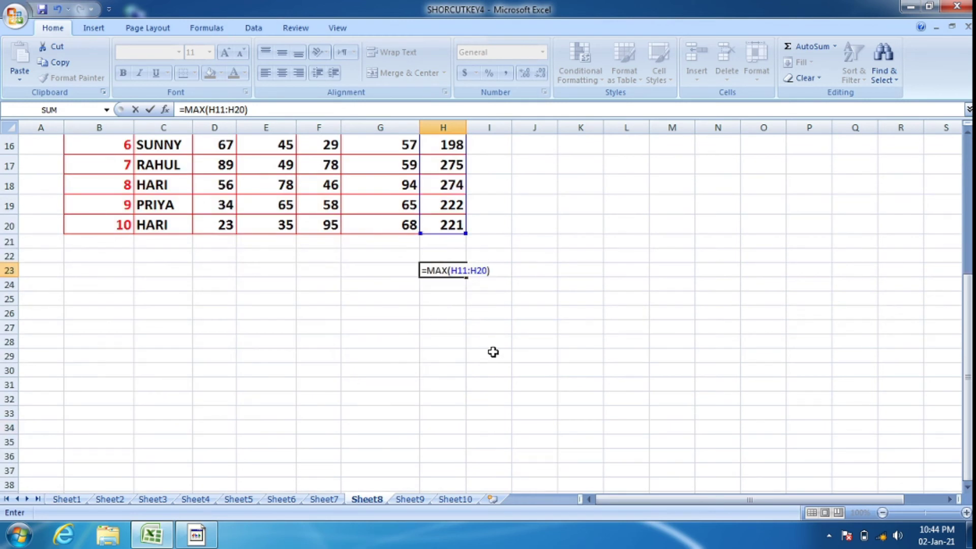
key("Return")
scroll(490, 351, "up", 4)
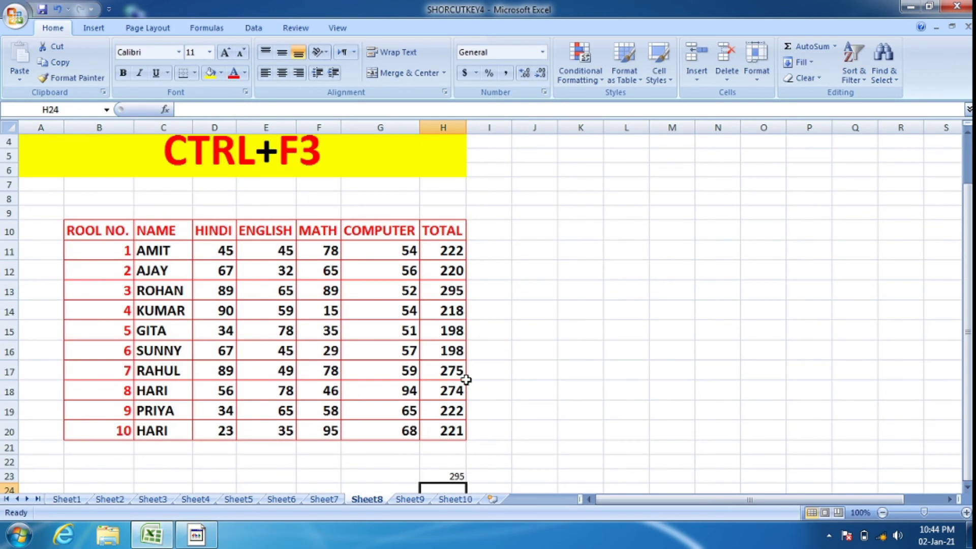
scroll(464, 387, "down", 2)
scroll(460, 404, "down", 1)
left_click(453, 331)
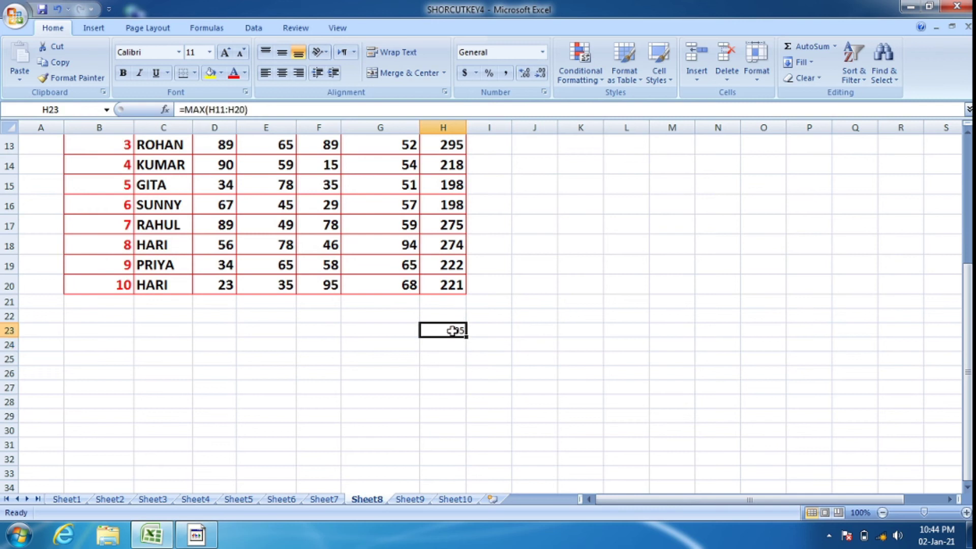
scroll(452, 331, "up", 4)
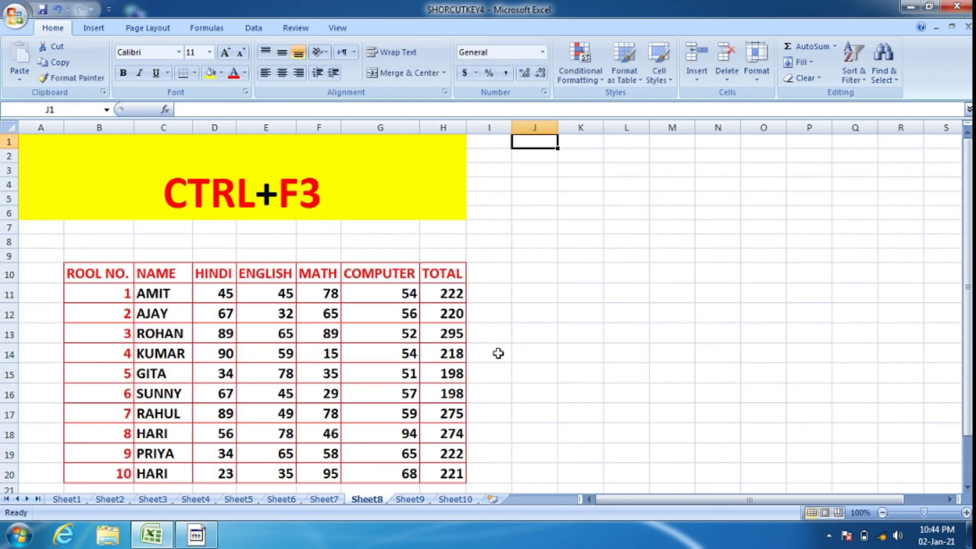
Define the name TOTAL for Sheet8!$H$10:$H$20 through the Ctrl+F3 Name Manager.
left_click(444, 272)
left_click_drag(444, 273, 449, 447)
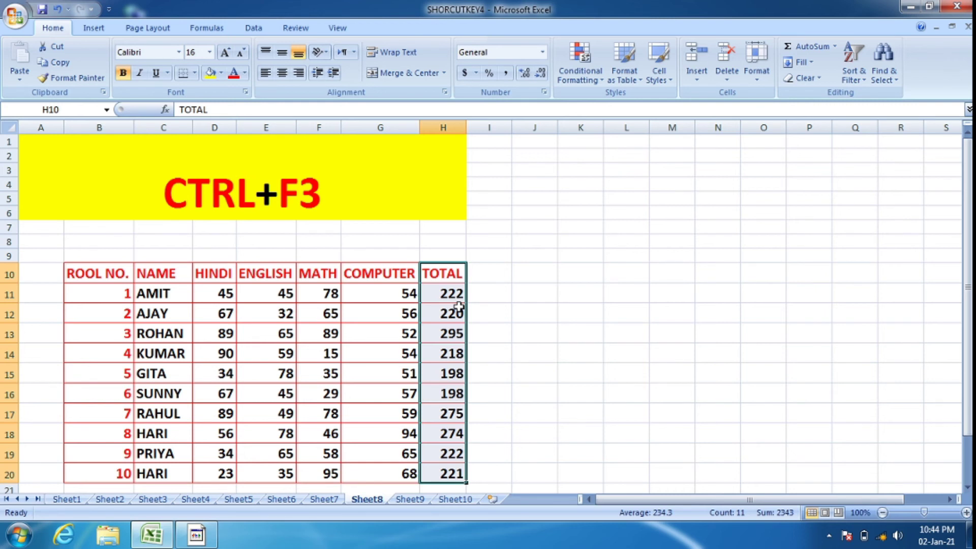
key("ctrl+F3")
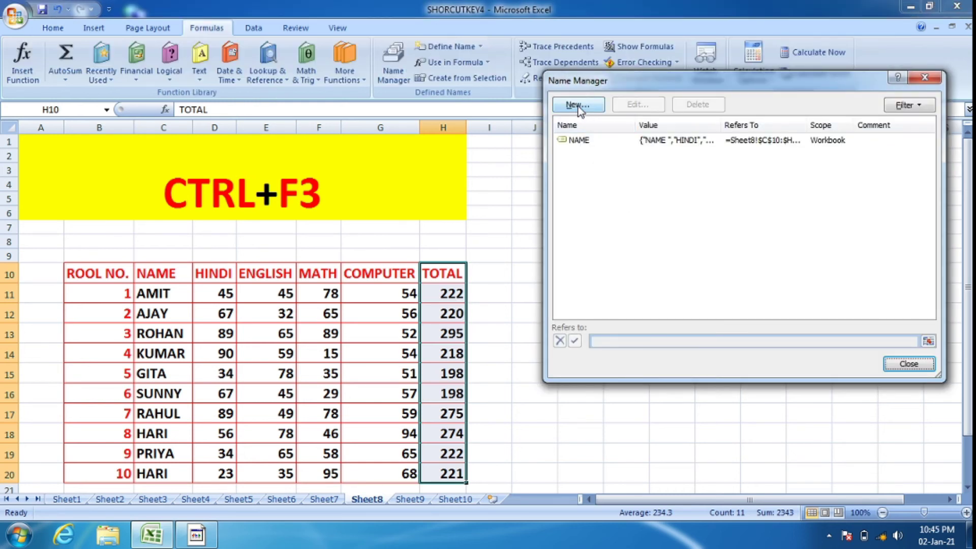
left_click(577, 105)
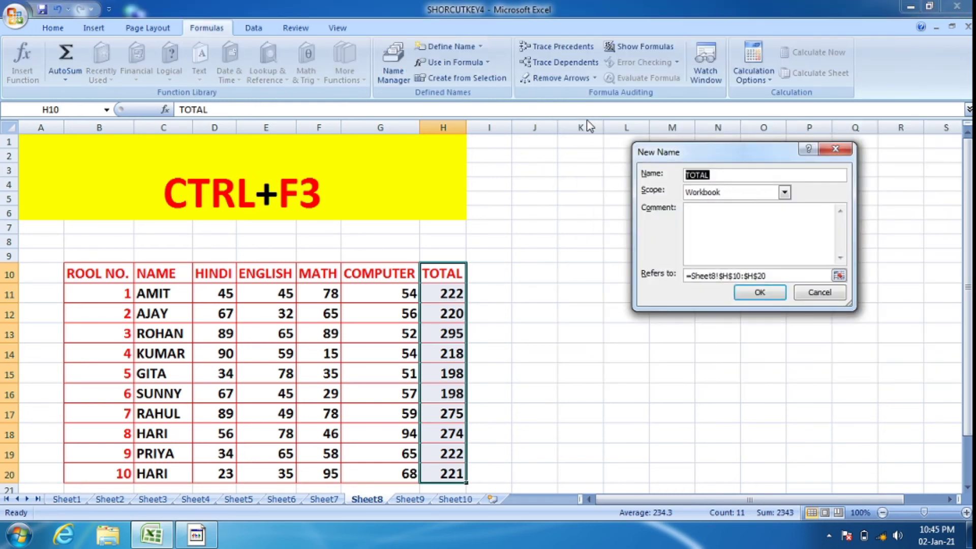
left_click(768, 295)
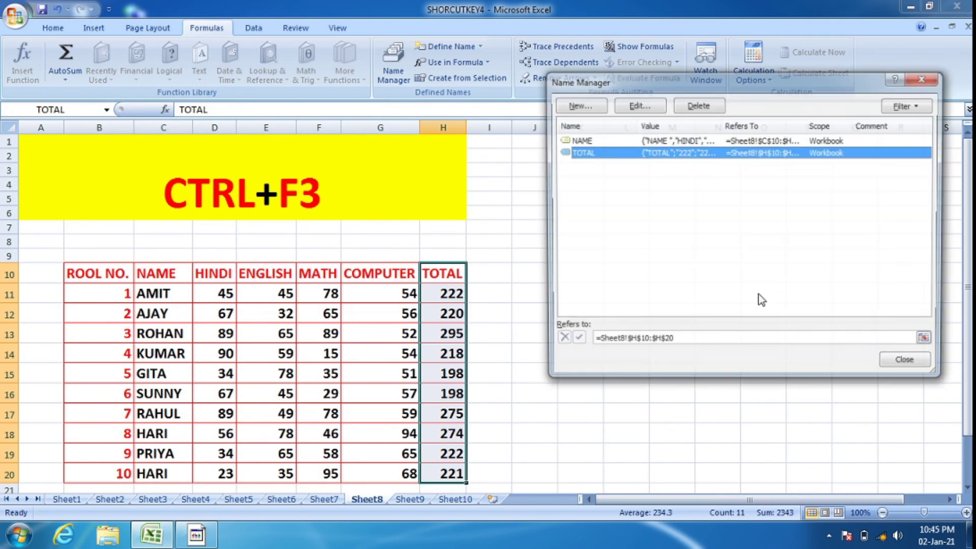
left_click(908, 364)
scroll(559, 381, "down", 3)
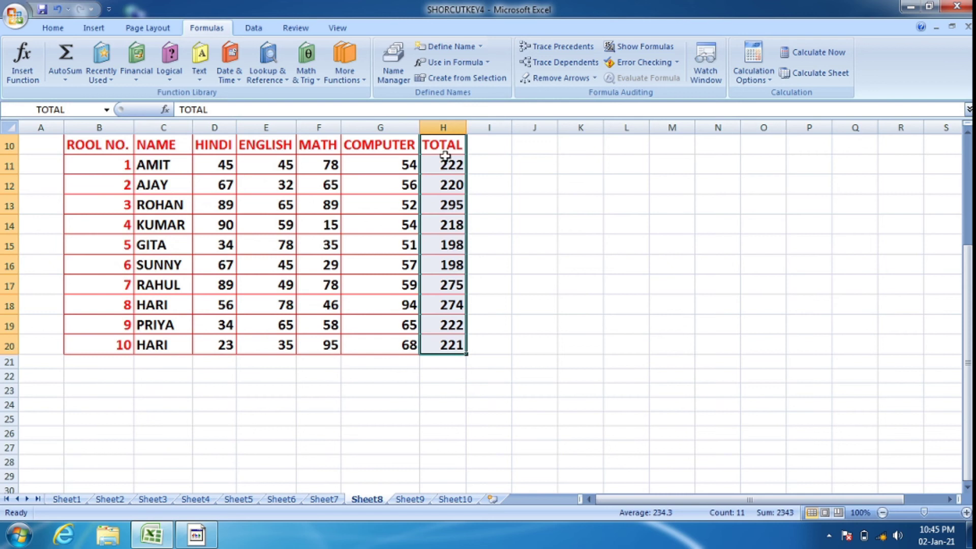
left_click_drag(444, 152, 454, 345)
left_click(559, 361)
scroll(559, 364, "up", 3)
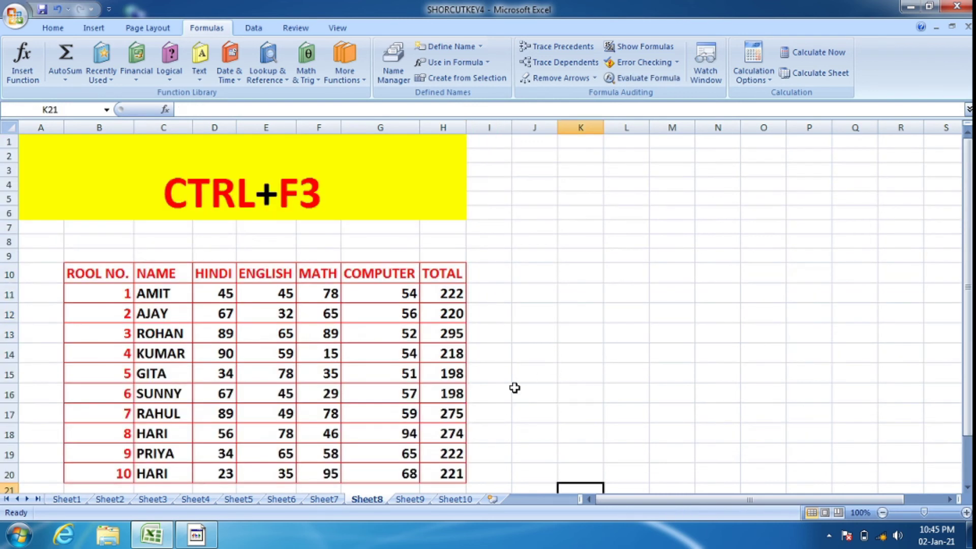
Enter =MAX(TOTAL) in J16 on Sheet8, which returns 295.
left_click(514, 388)
type("=")
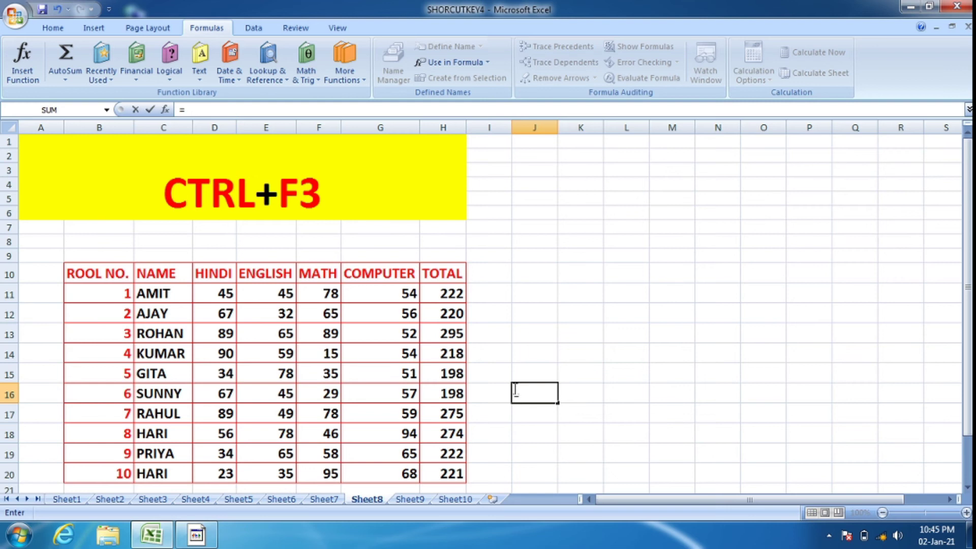
type("MAX")
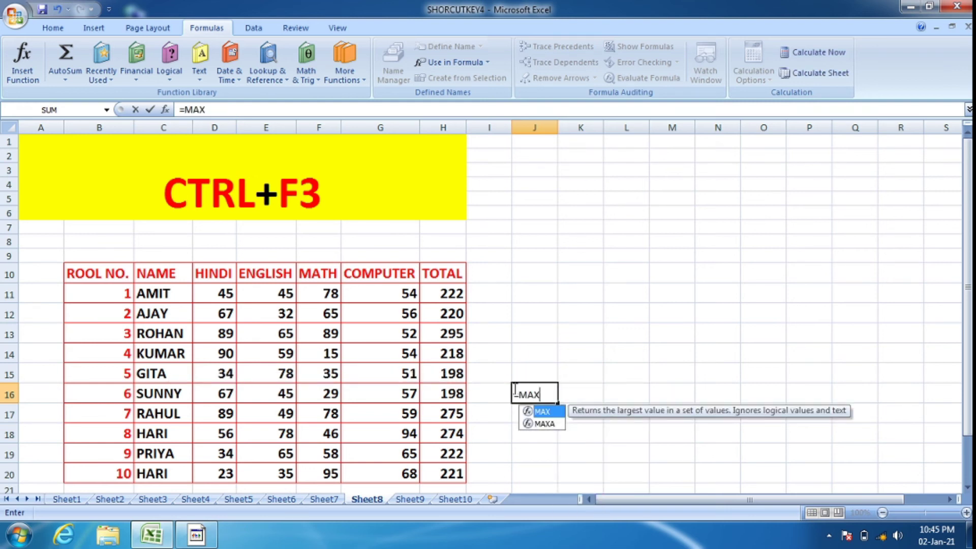
type("(")
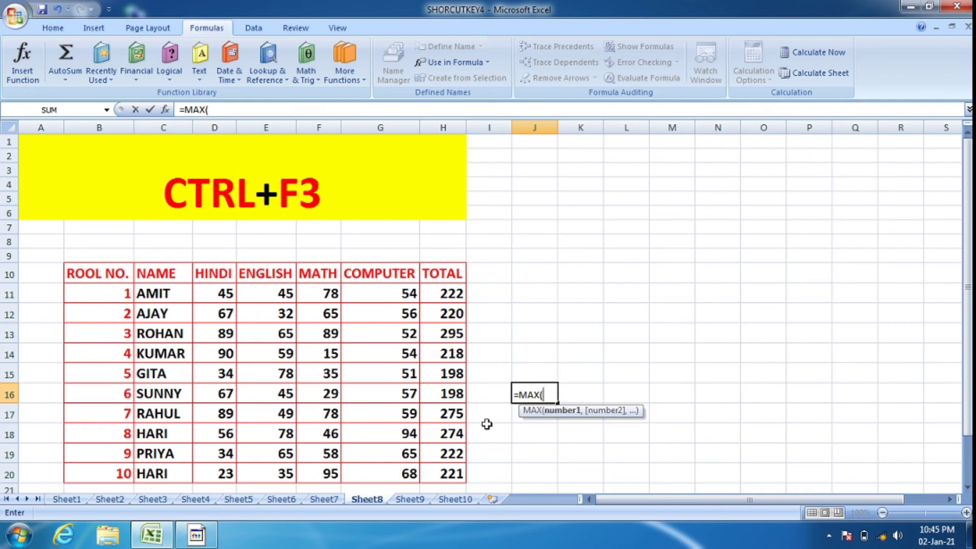
type("TOTAL")
key("Escape")
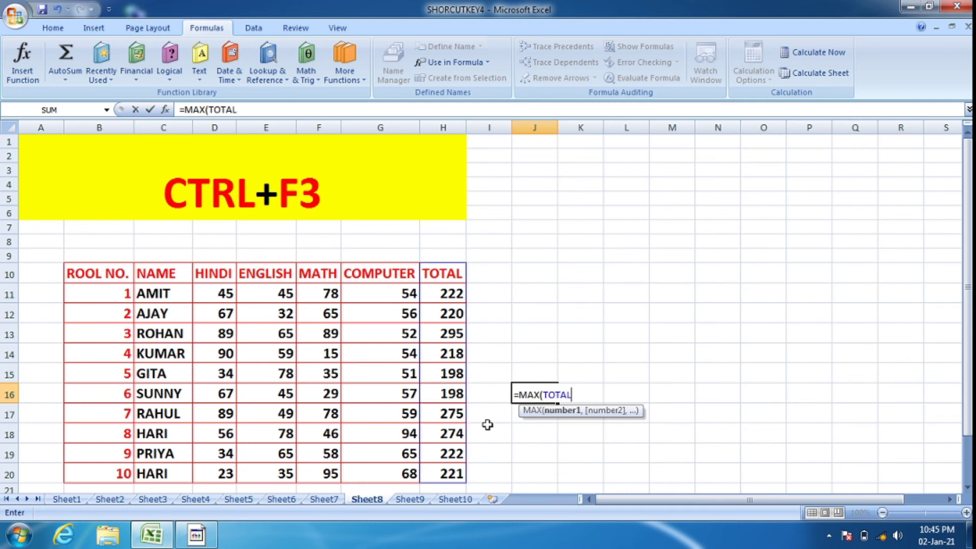
type(")")
key("Return")
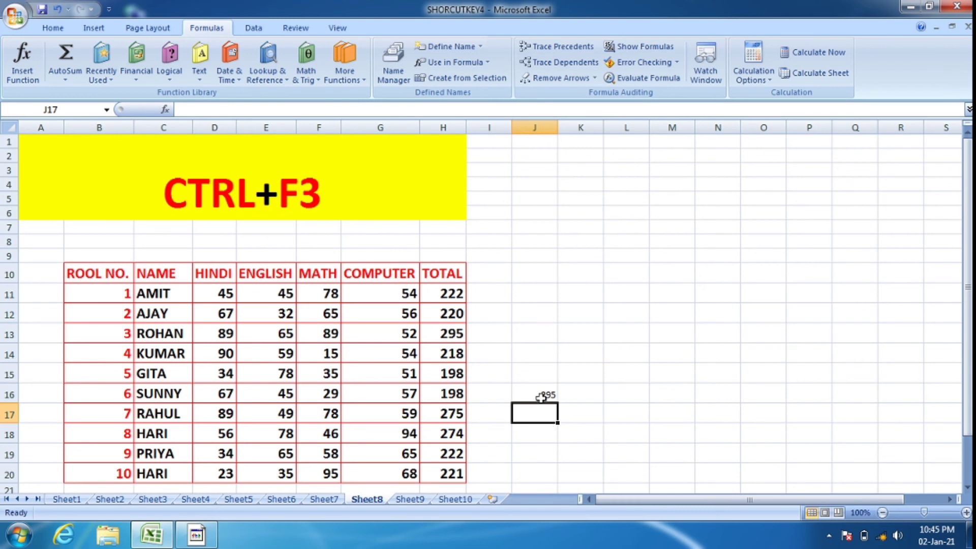
Clear the J16 formula and move through Sheet9 to Sheet10's CTRL+W sheet.
left_click(541, 397)
key("Delete")
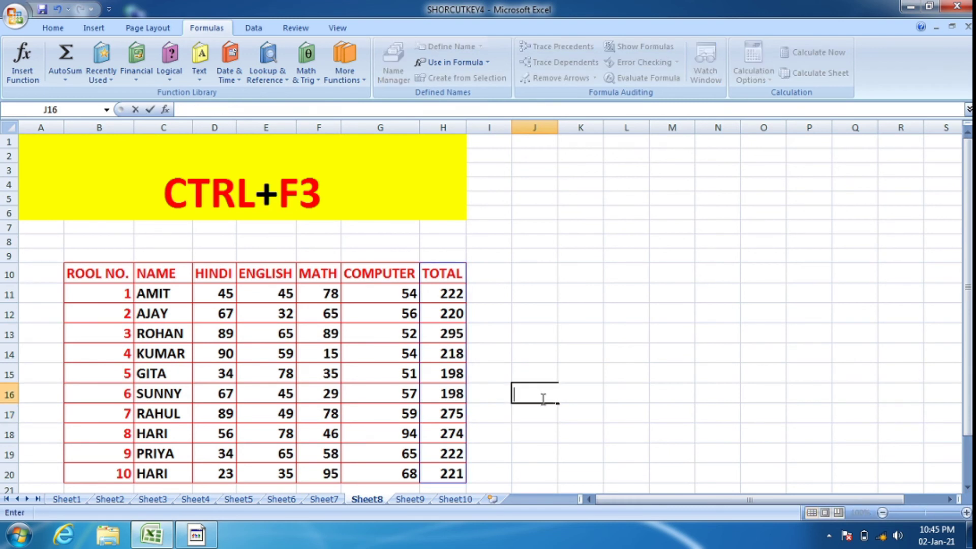
left_click(533, 418)
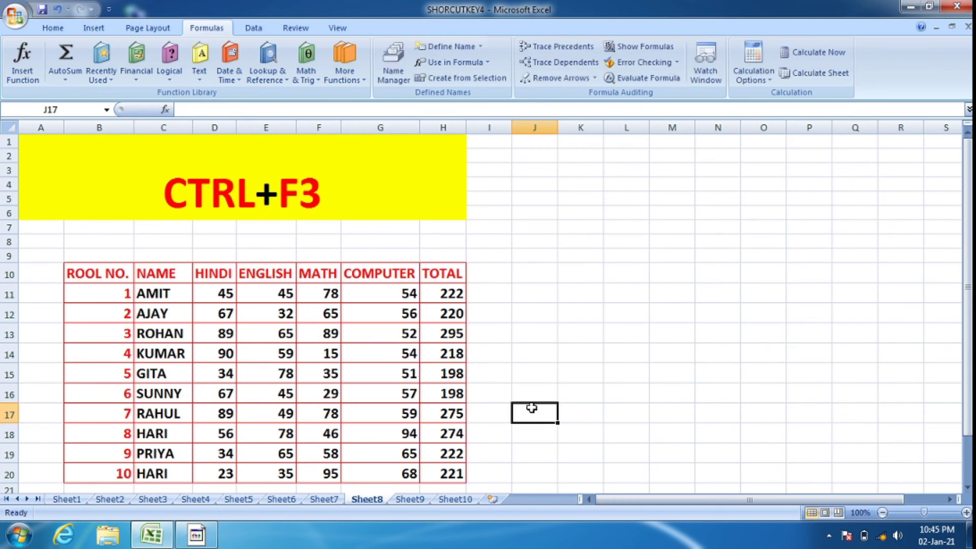
left_click(410, 500)
left_click(458, 499)
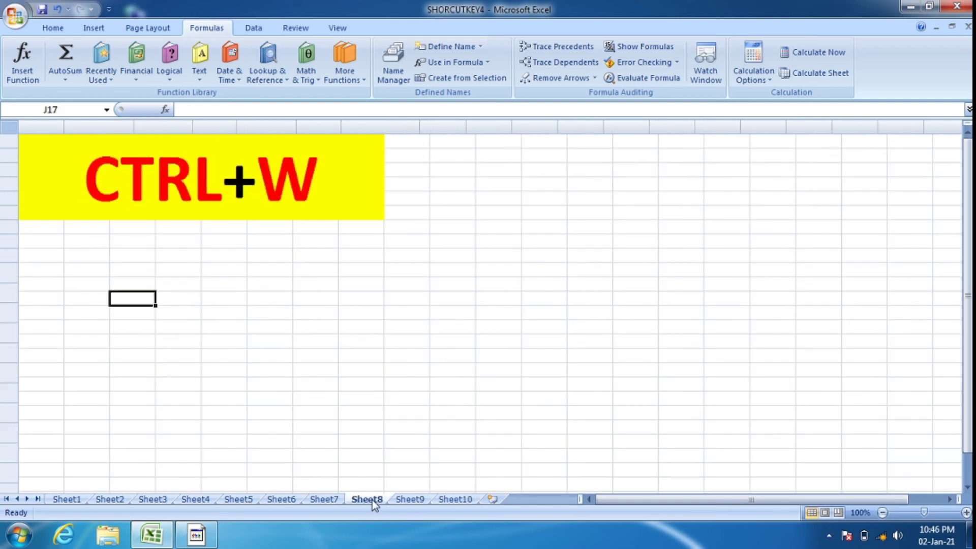
Revisit Sheet8's marks table at H10, then go to Sheet9 and select D14.
left_click(368, 499)
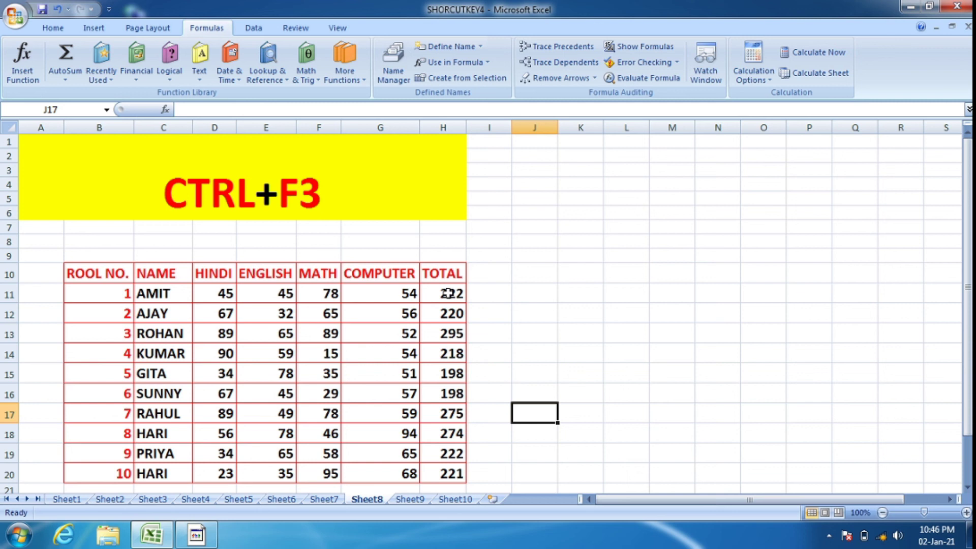
left_click(449, 274)
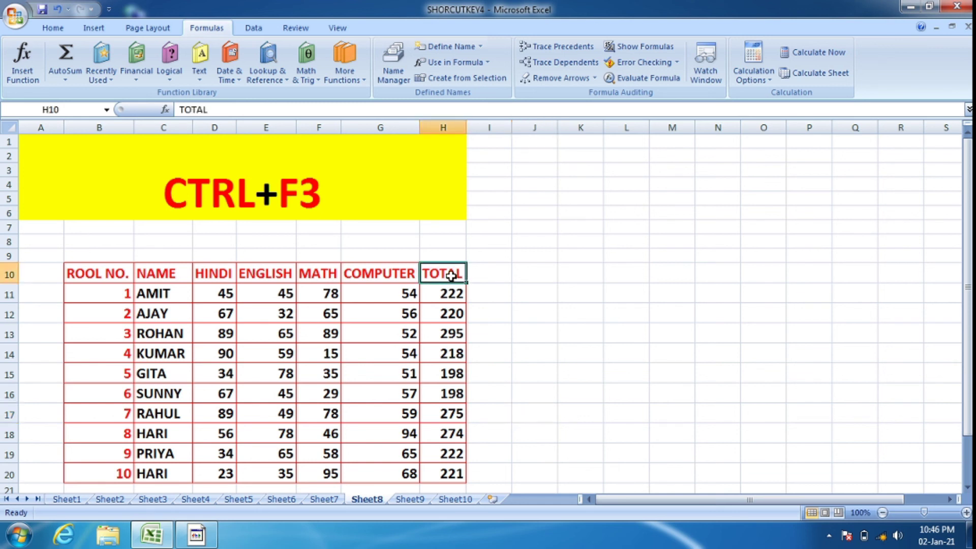
left_click(557, 364)
left_click(509, 393)
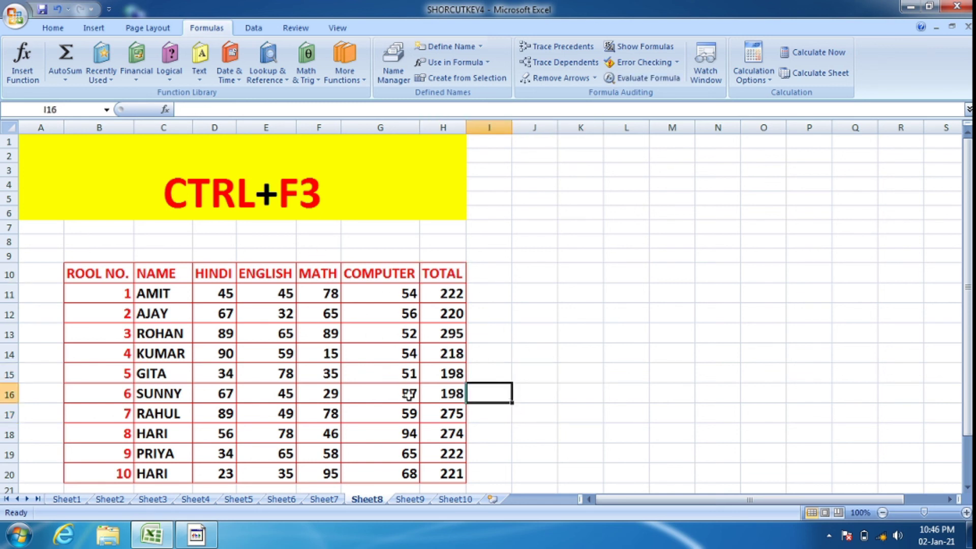
left_click(410, 498)
left_click(204, 357)
left_click(211, 330)
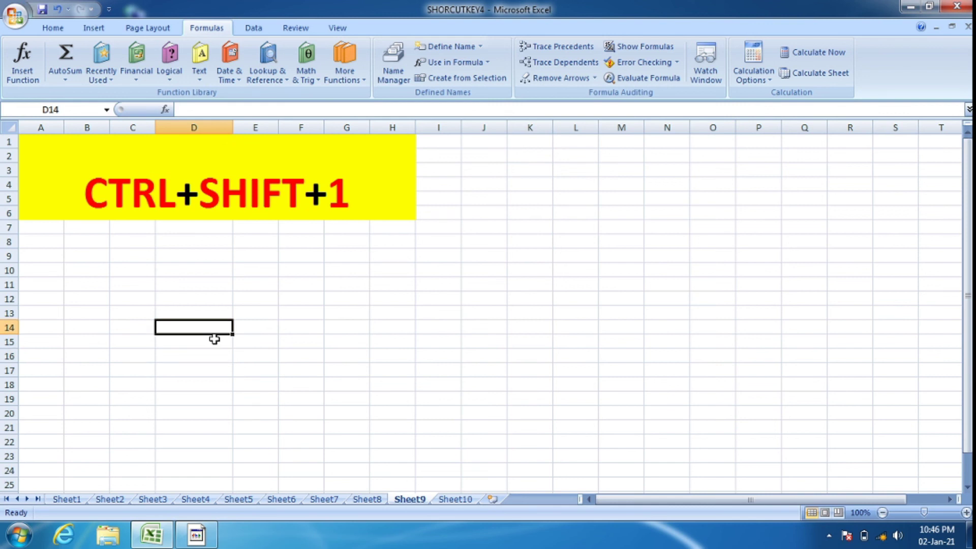
Enter 100000000 in D14, then clear it again.
type("100000000")
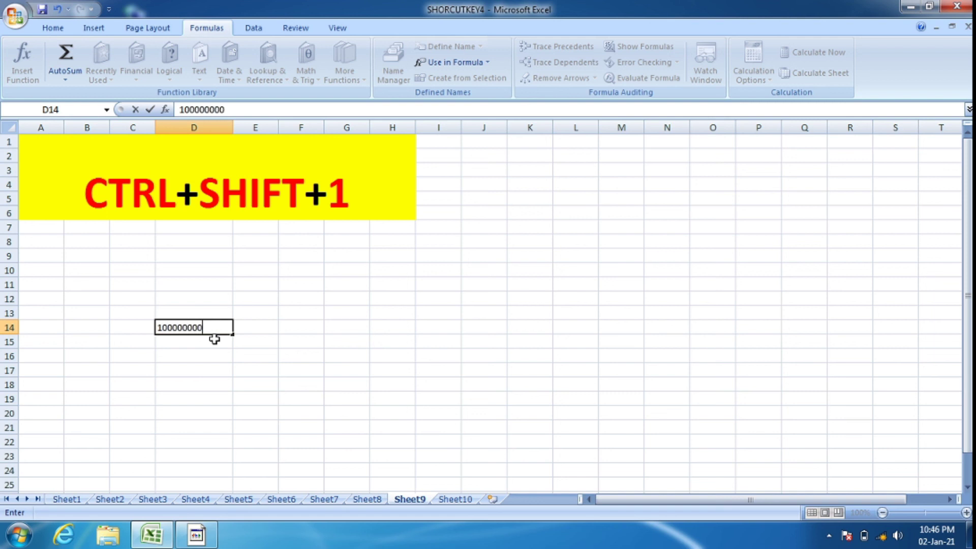
key("Return")
left_click(208, 328)
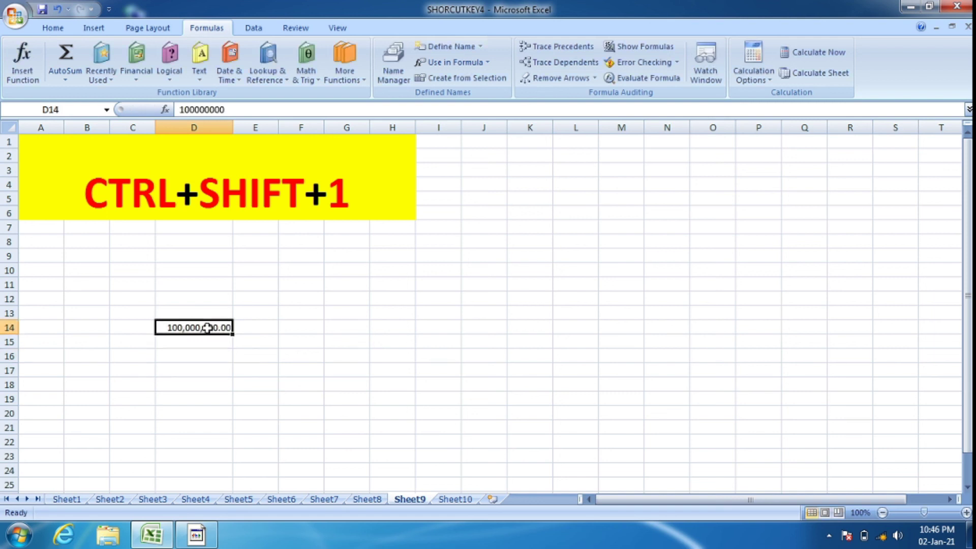
key("BackSpace")
left_click(345, 341)
Enter 10000 in H14 and apply Number format with Ctrl+Shift+1, giving 10,000.00.
left_click(387, 325)
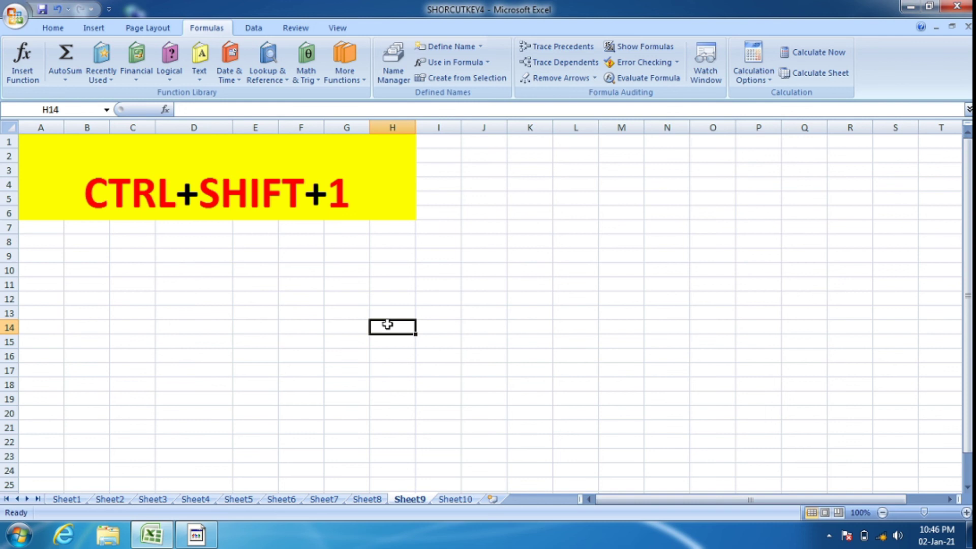
type("10000")
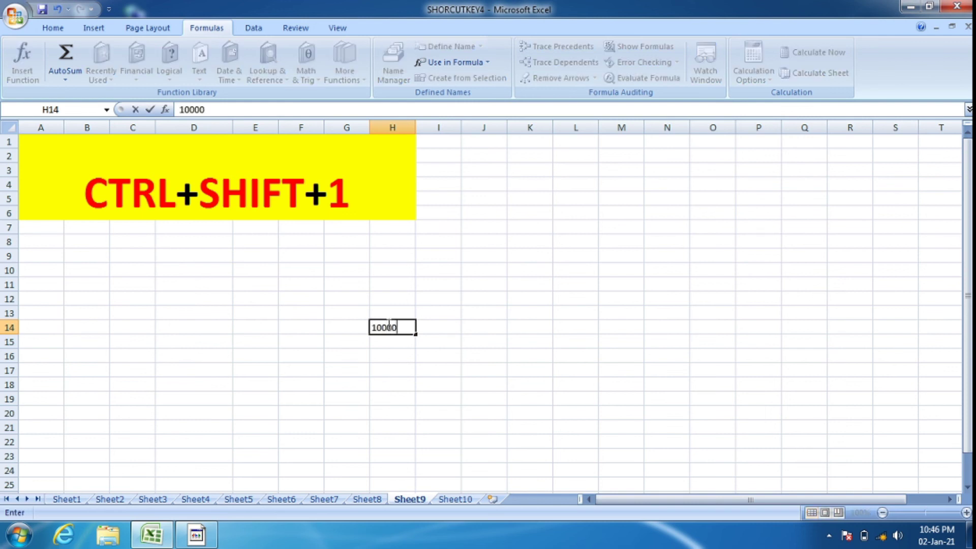
left_click(418, 444)
left_click(397, 327)
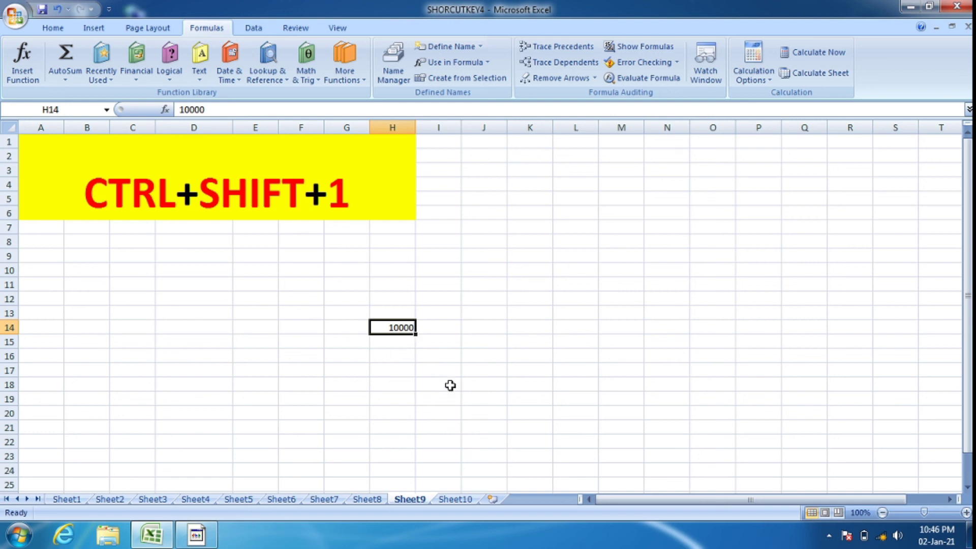
key("ctrl+shift+1")
Enter 50000000 in F17, format it as 50,000,000.00, and switch to Sheet10.
left_click(384, 355)
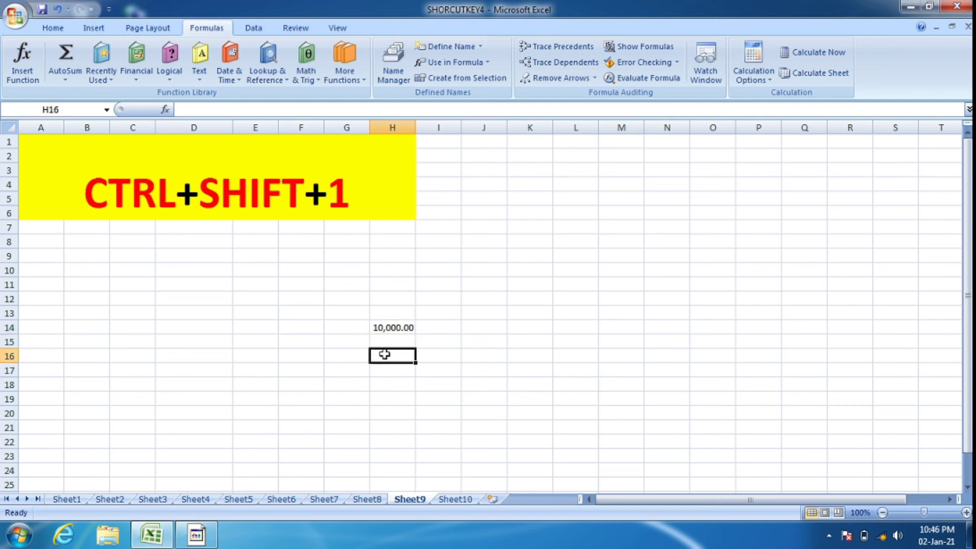
left_click(344, 316)
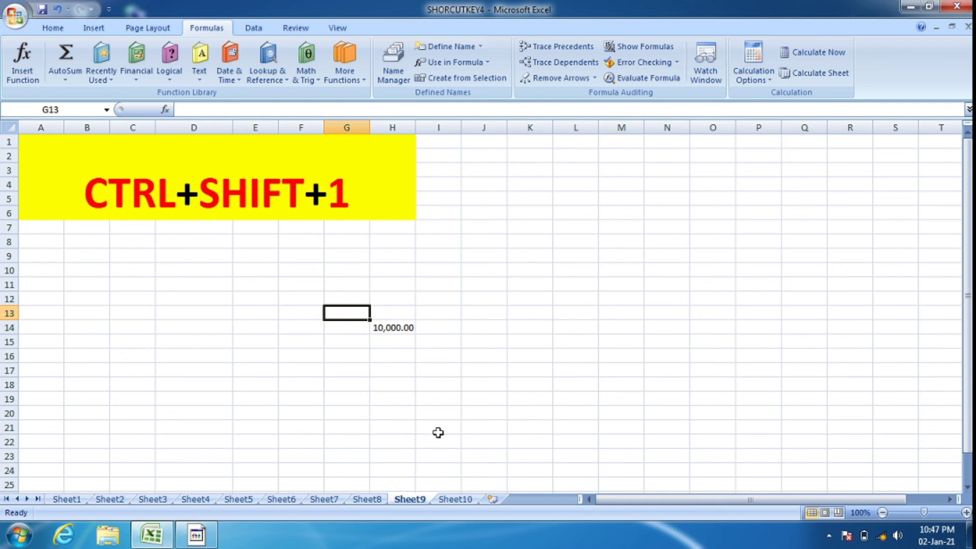
left_click(355, 347)
left_click(310, 365)
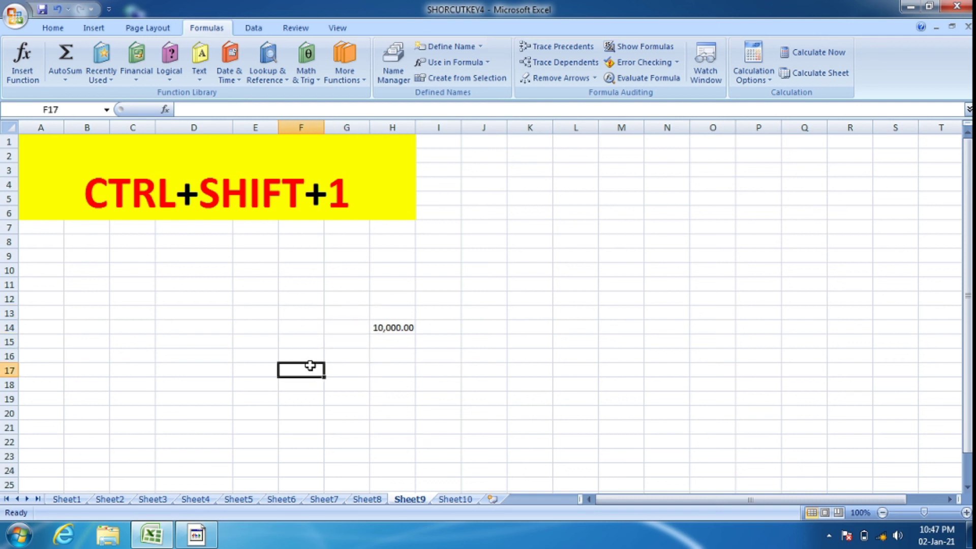
type("50000000")
left_click(362, 418)
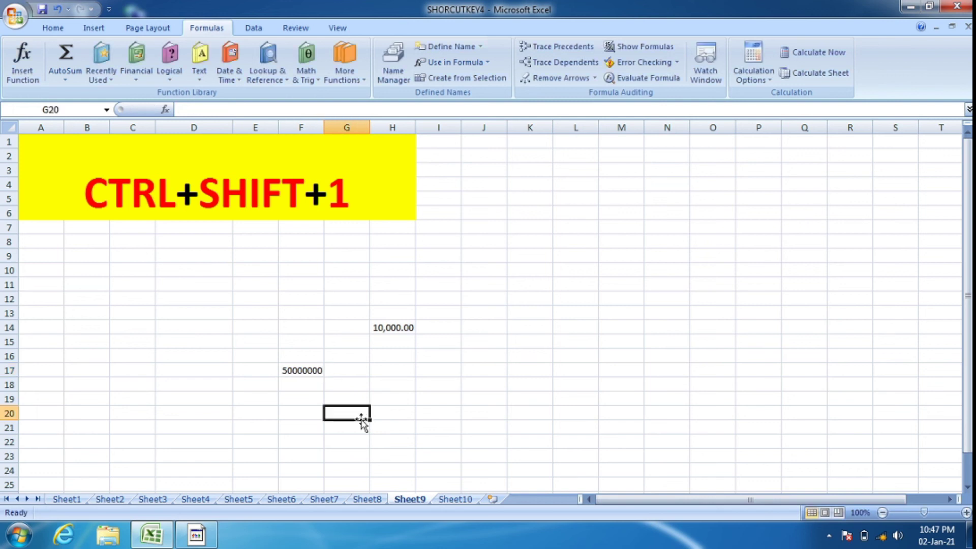
left_click(305, 373)
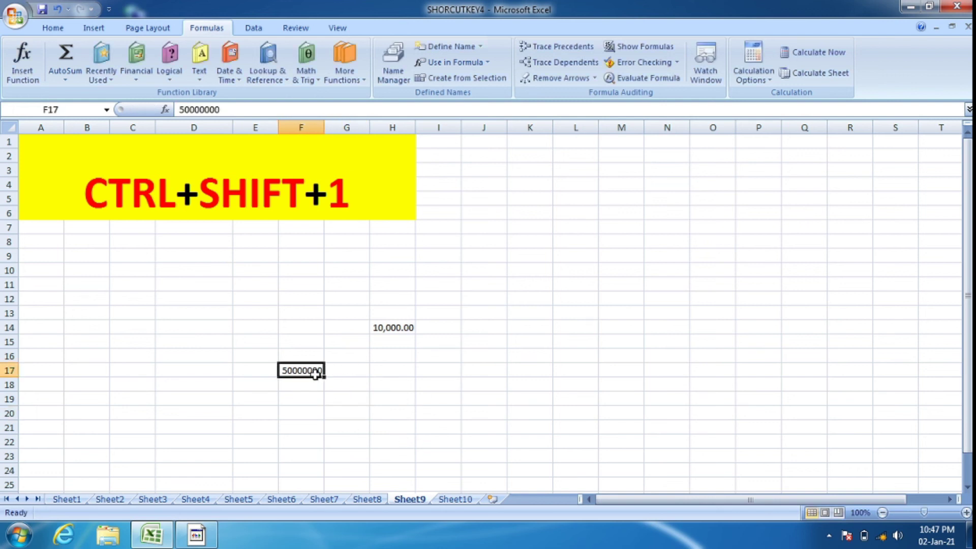
key("ctrl+shift+1")
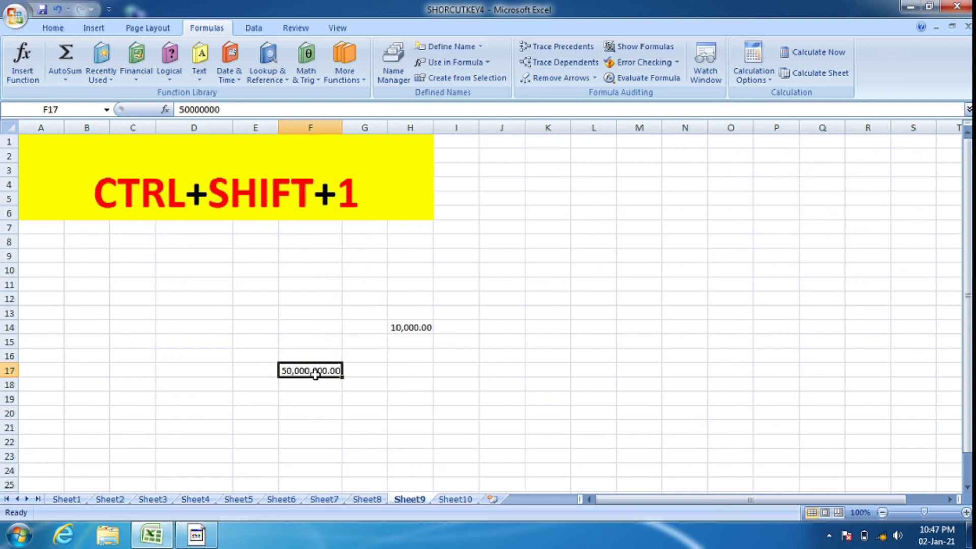
left_click(325, 411)
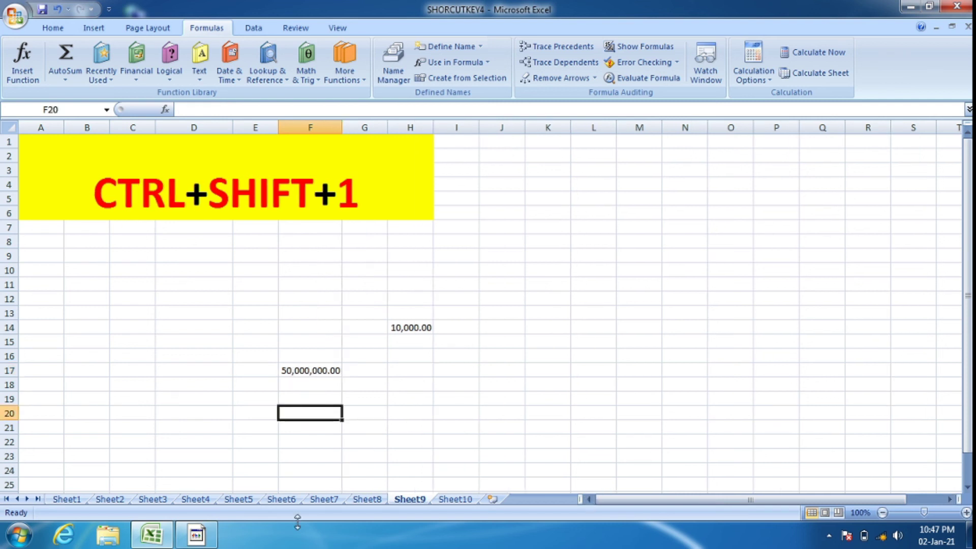
left_click(469, 500)
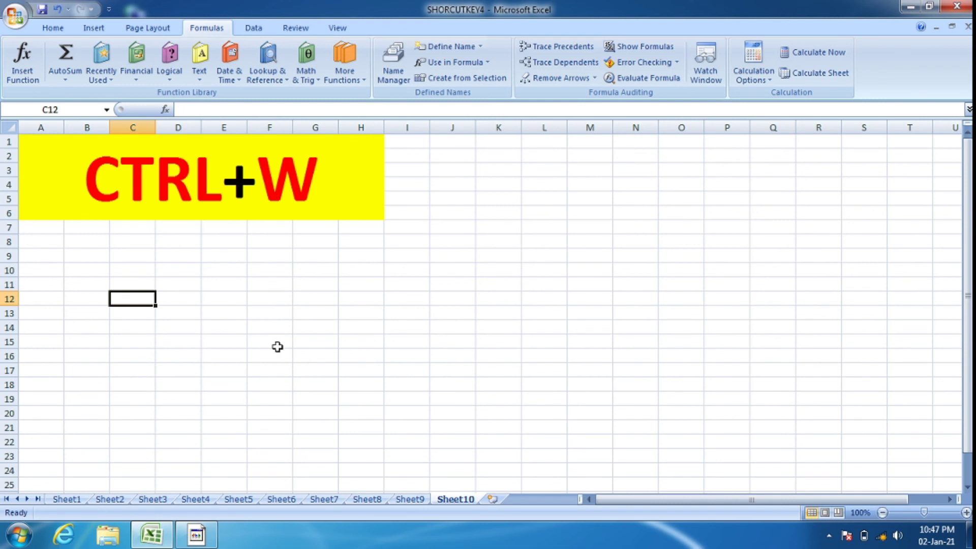
Close the SHORCUTKEY4 workbook with Ctrl+W without saving changes.
left_click(201, 363)
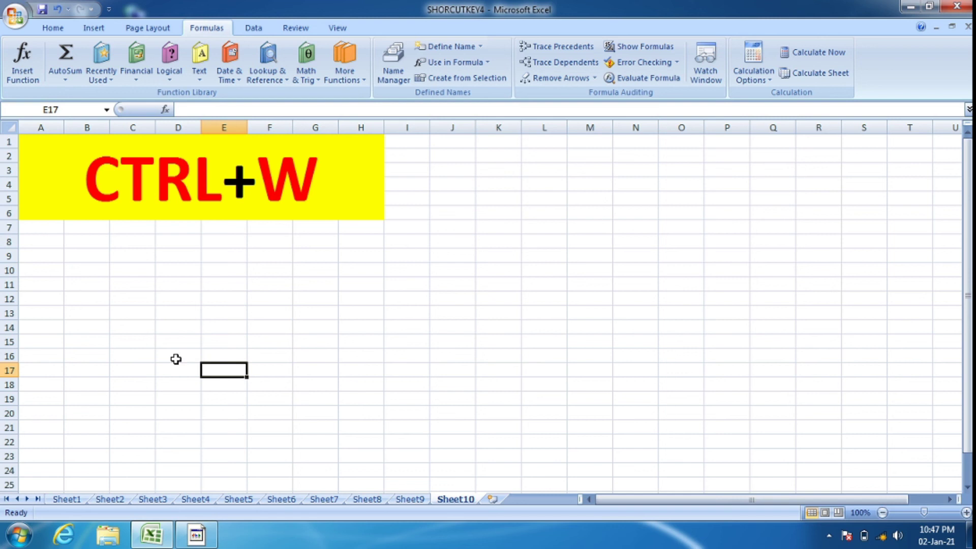
left_click(208, 343)
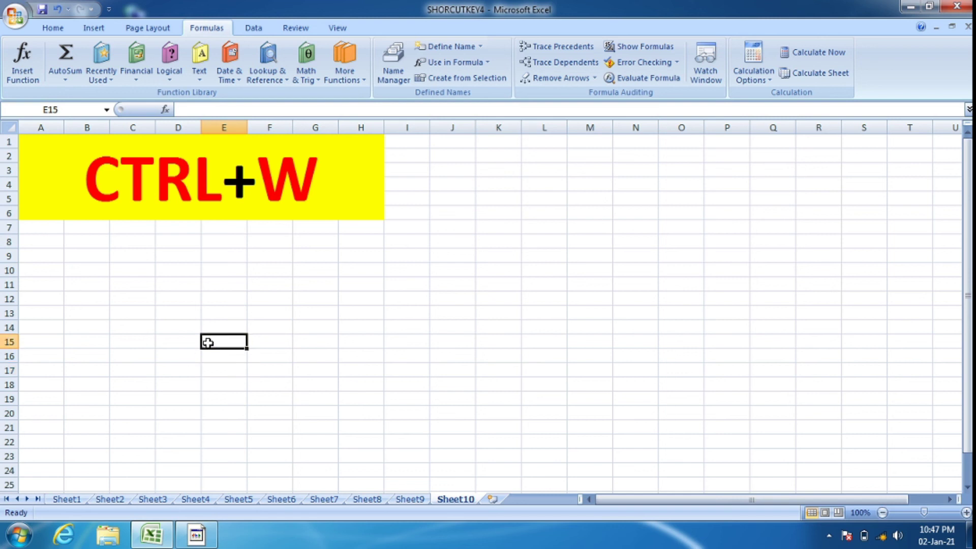
key("ctrl+w")
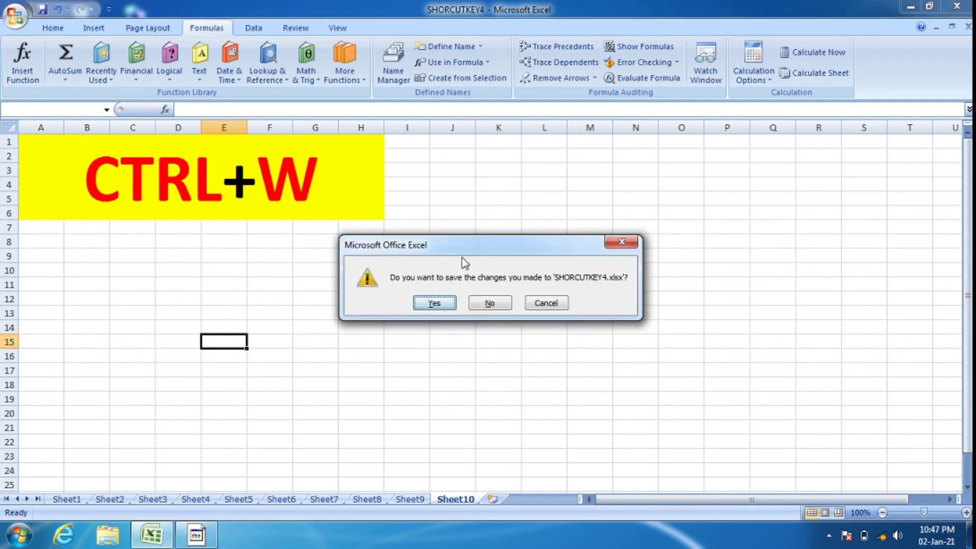
left_click(489, 303)
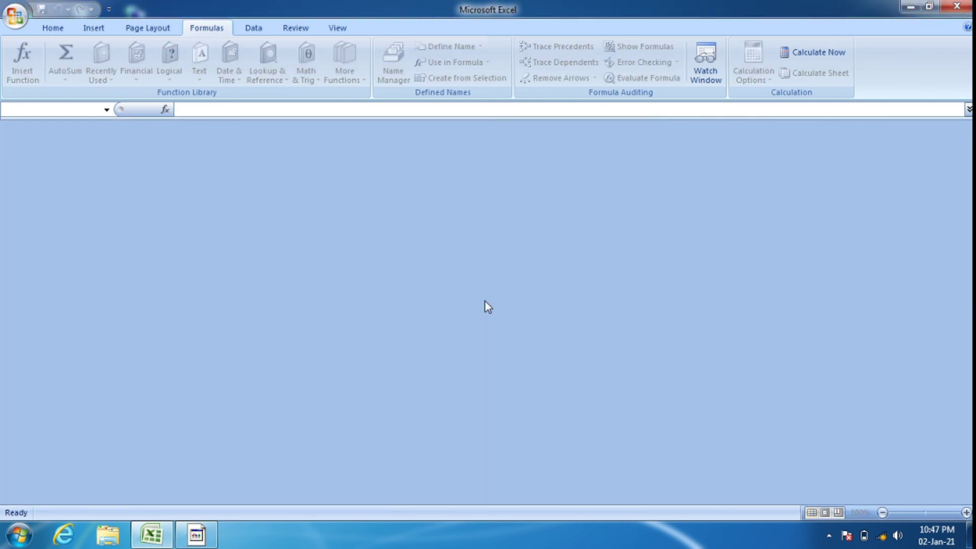